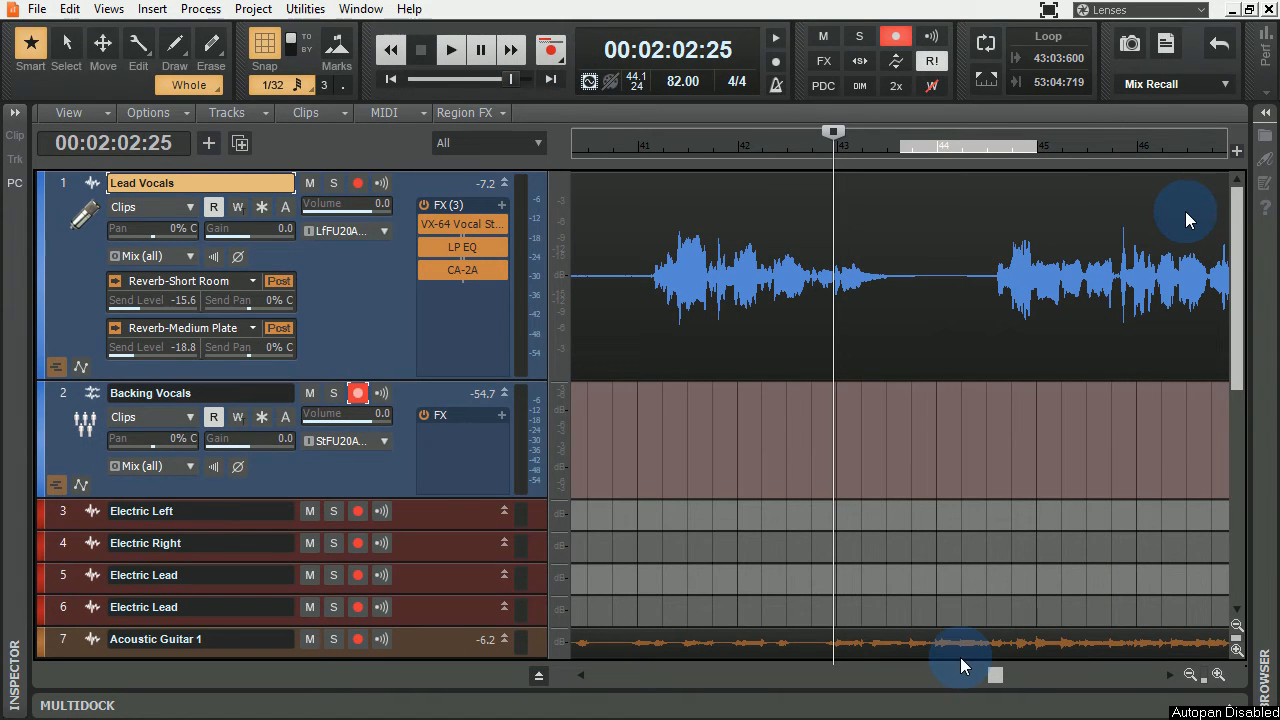
Stop the loop recording on the Lead Vocals track.
key(p)
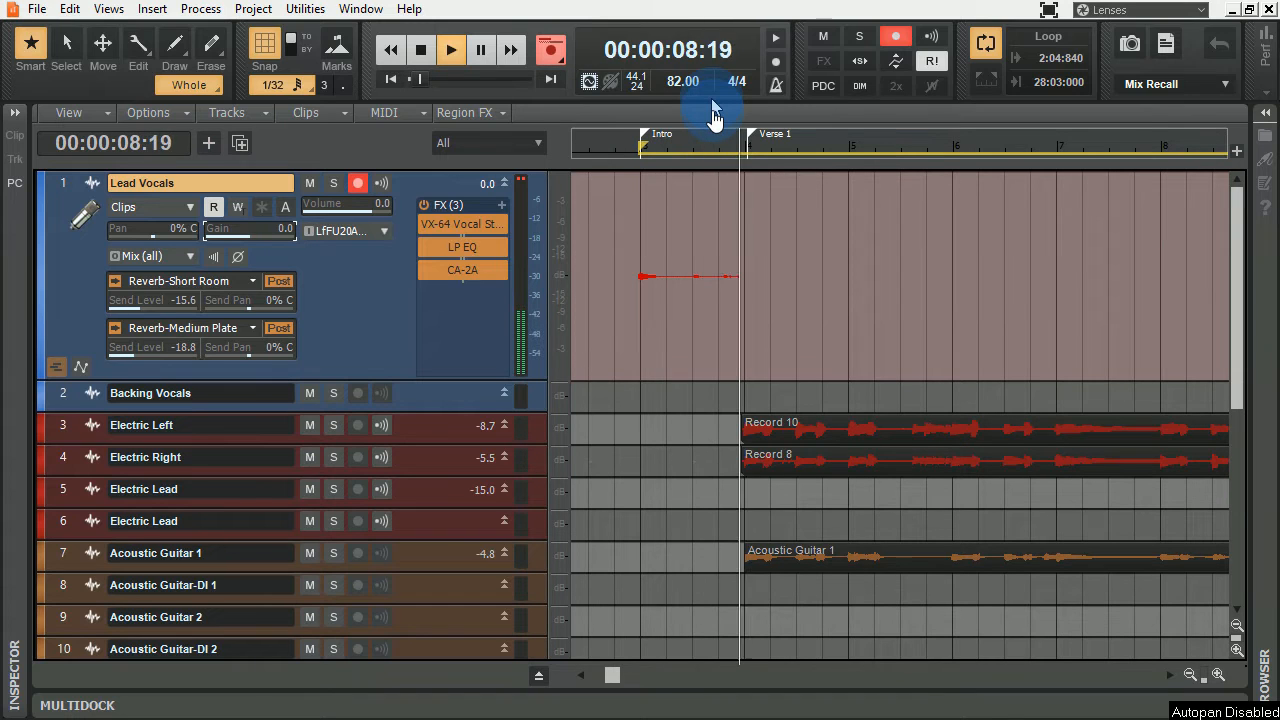
key(space)
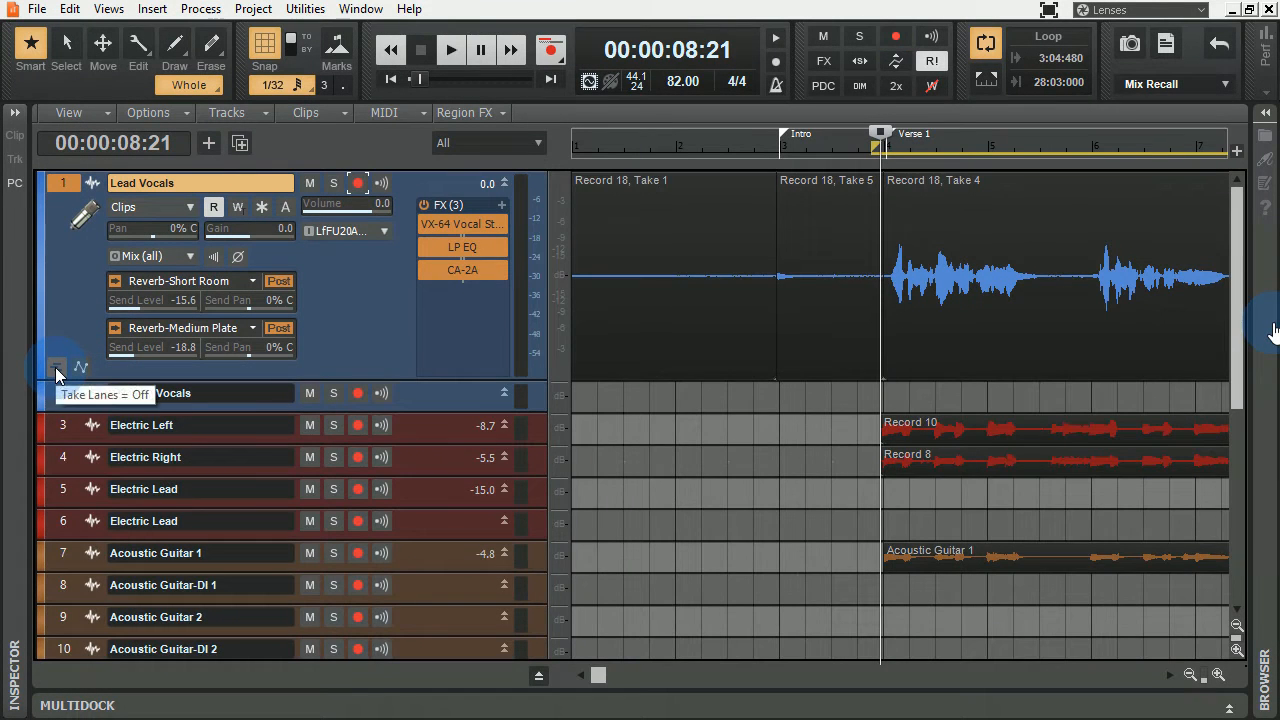
Show the Lead Vocals take lanes and delete lane T5 plus the Take 1 clip before the Intro marker.
click(55, 367)
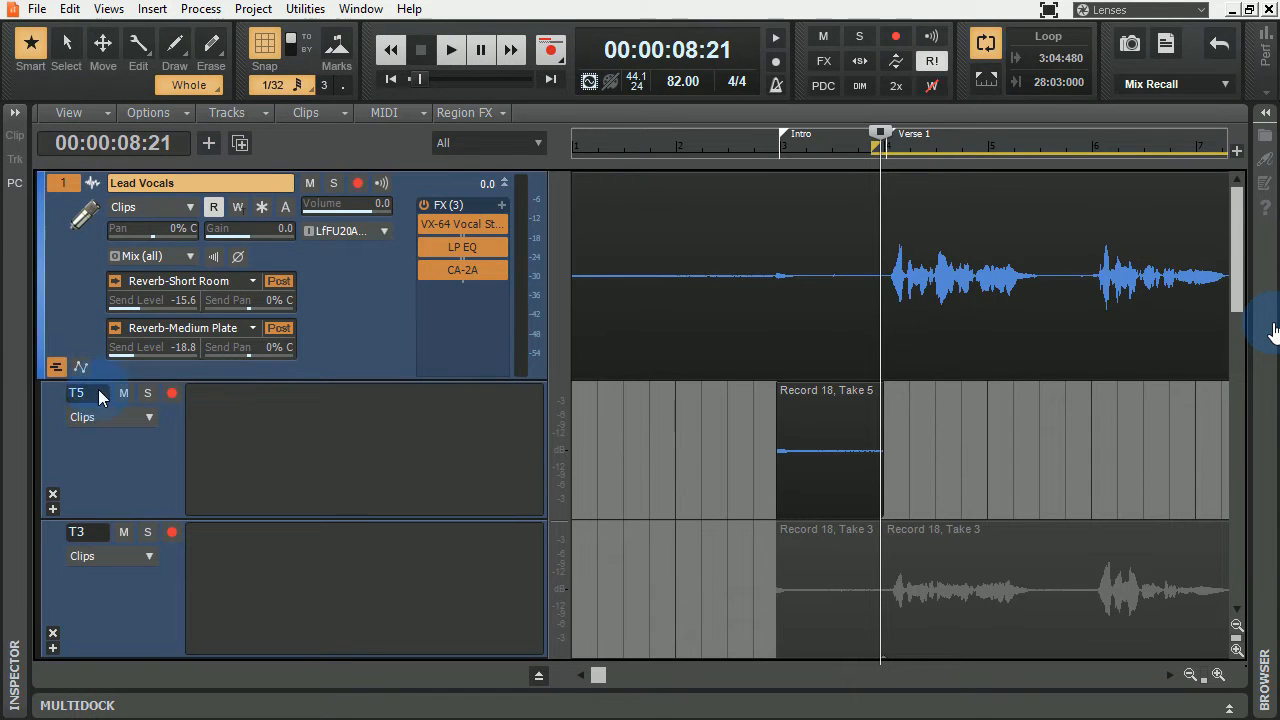
click(54, 491)
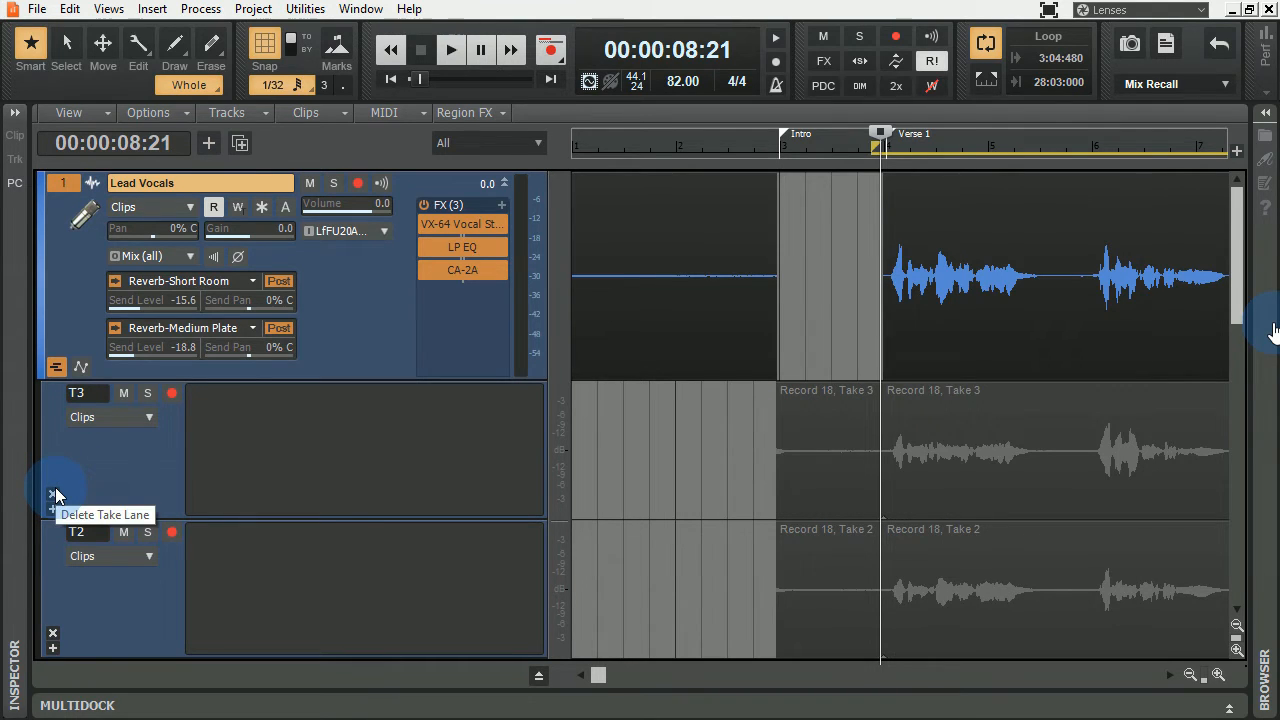
scroll(910, 360, down, 5)
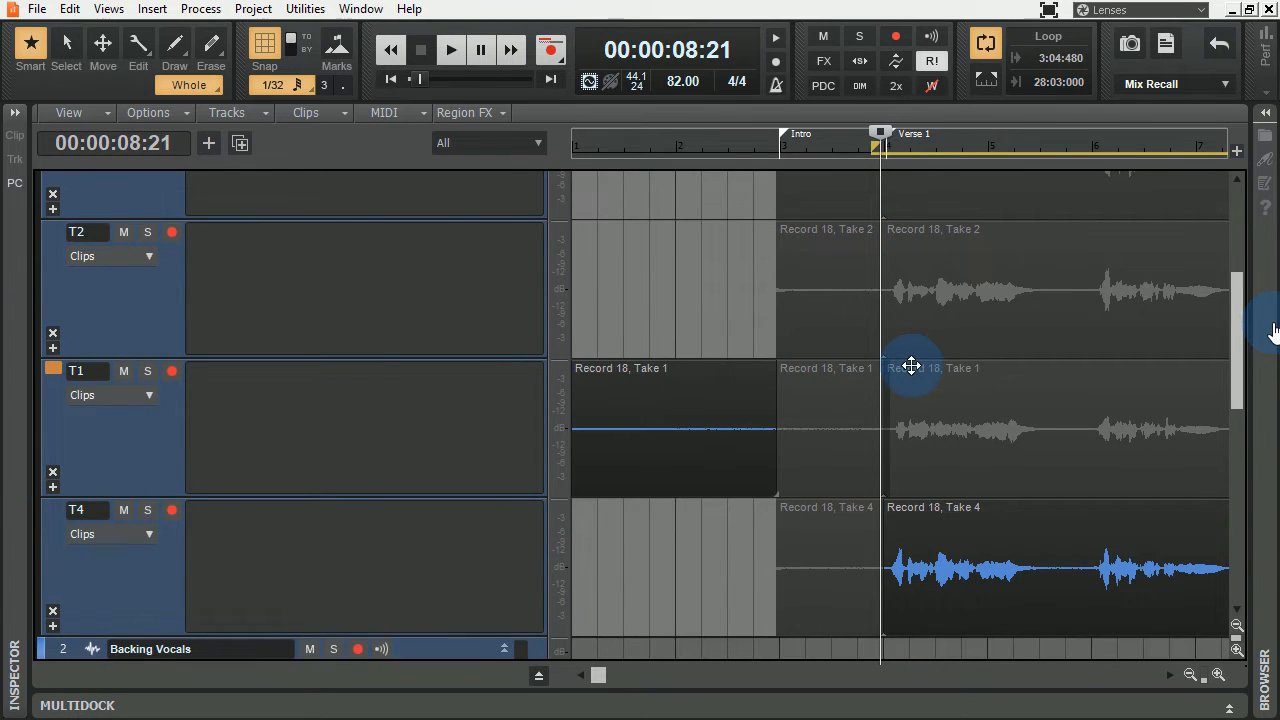
scroll(911, 366, up, 4)
click(653, 600)
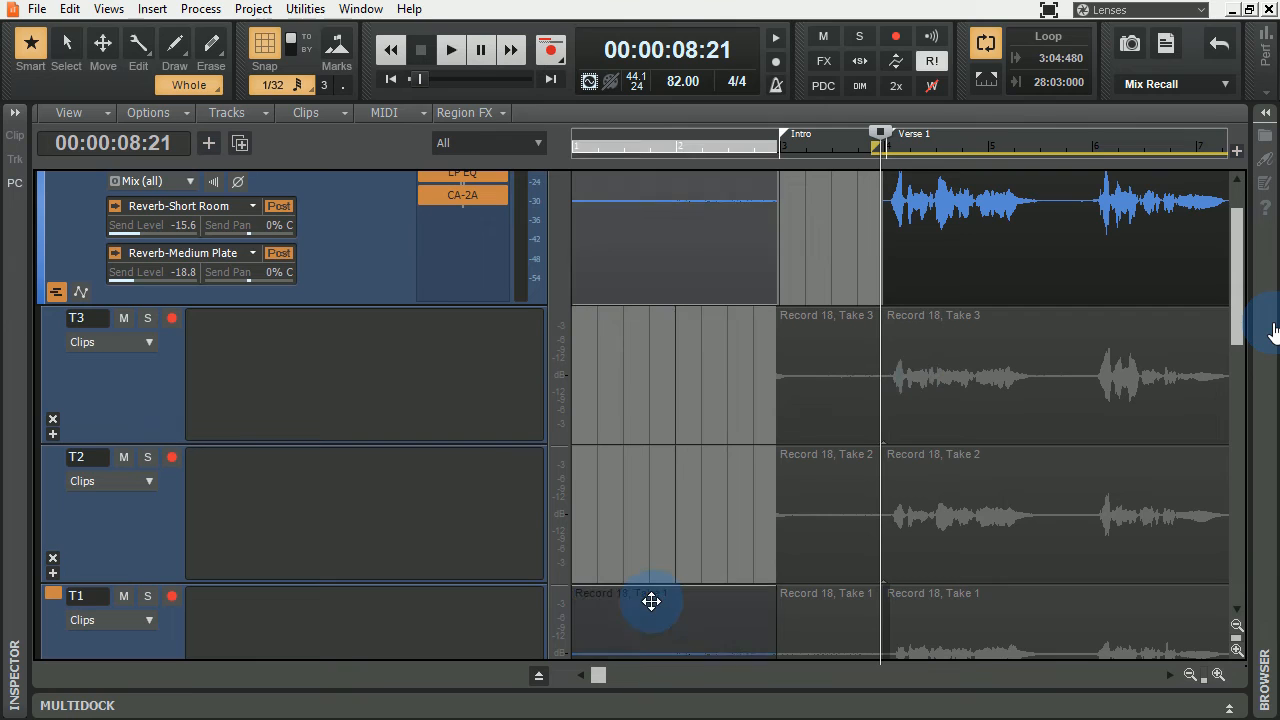
key(Delete)
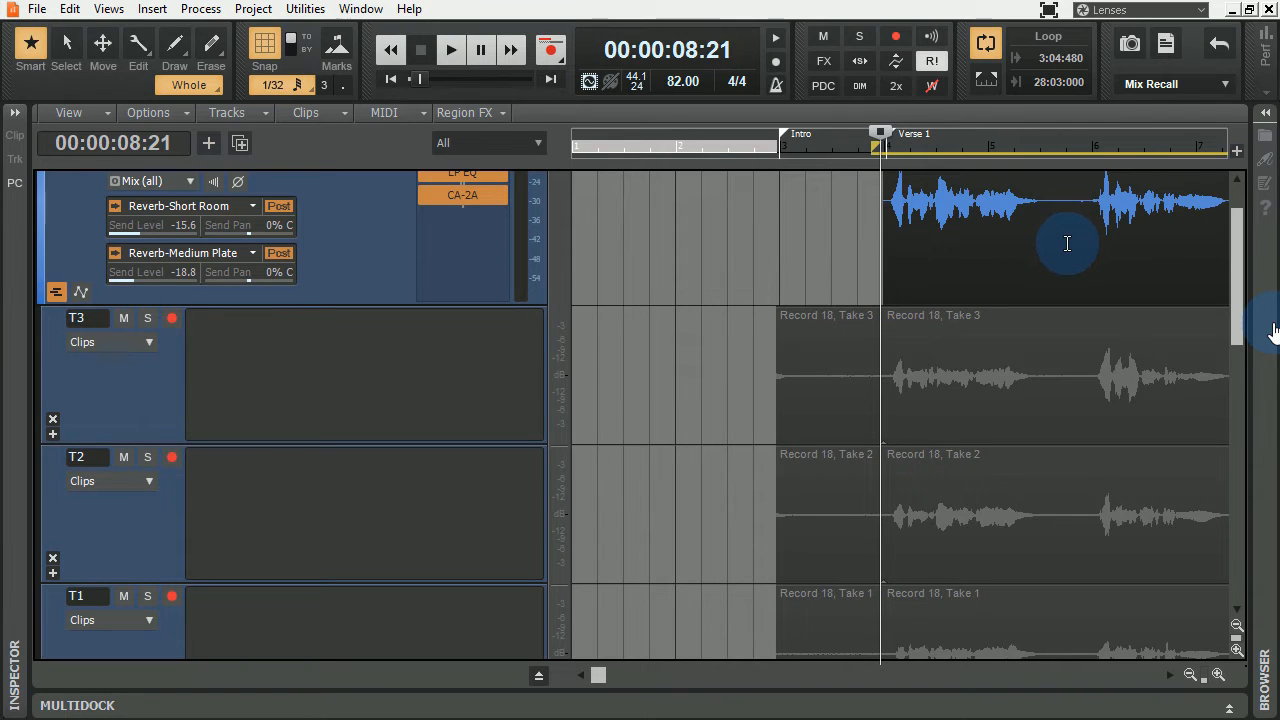
Set the loop region to the selected opening phrases of Verse 1, from 3:04:834 to 7:02:850.
click(1170, 677)
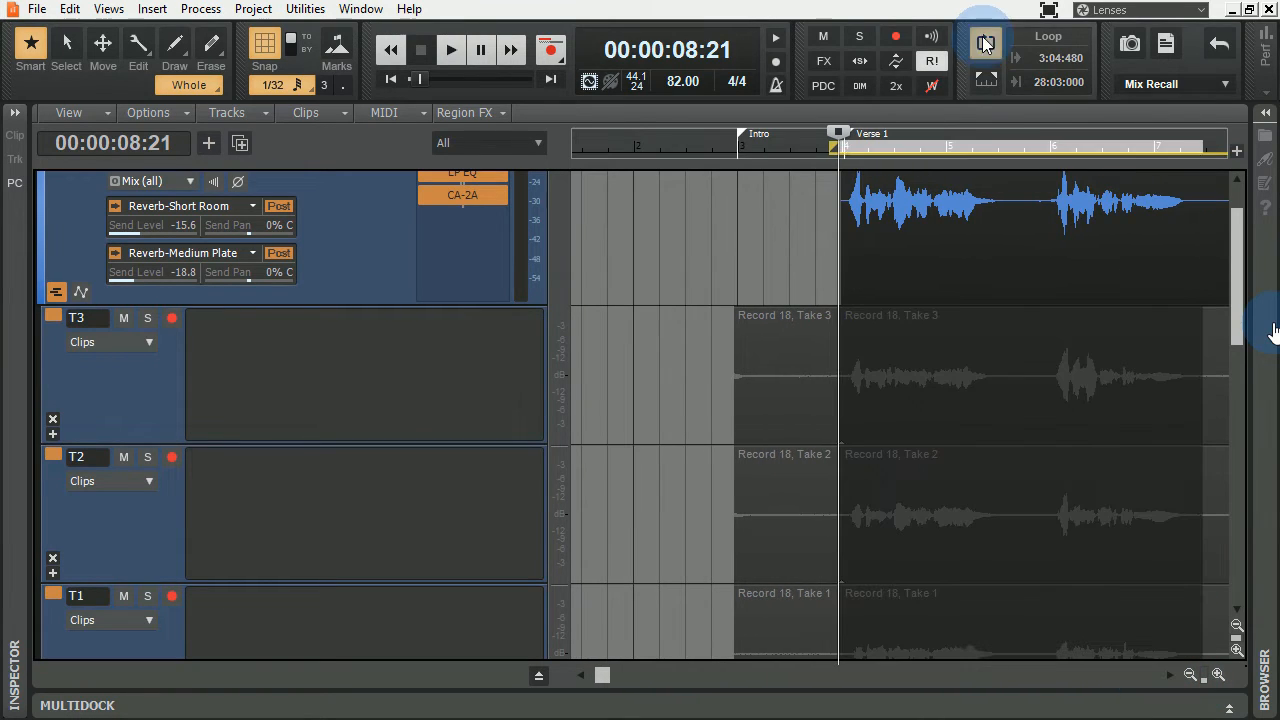
click(983, 42)
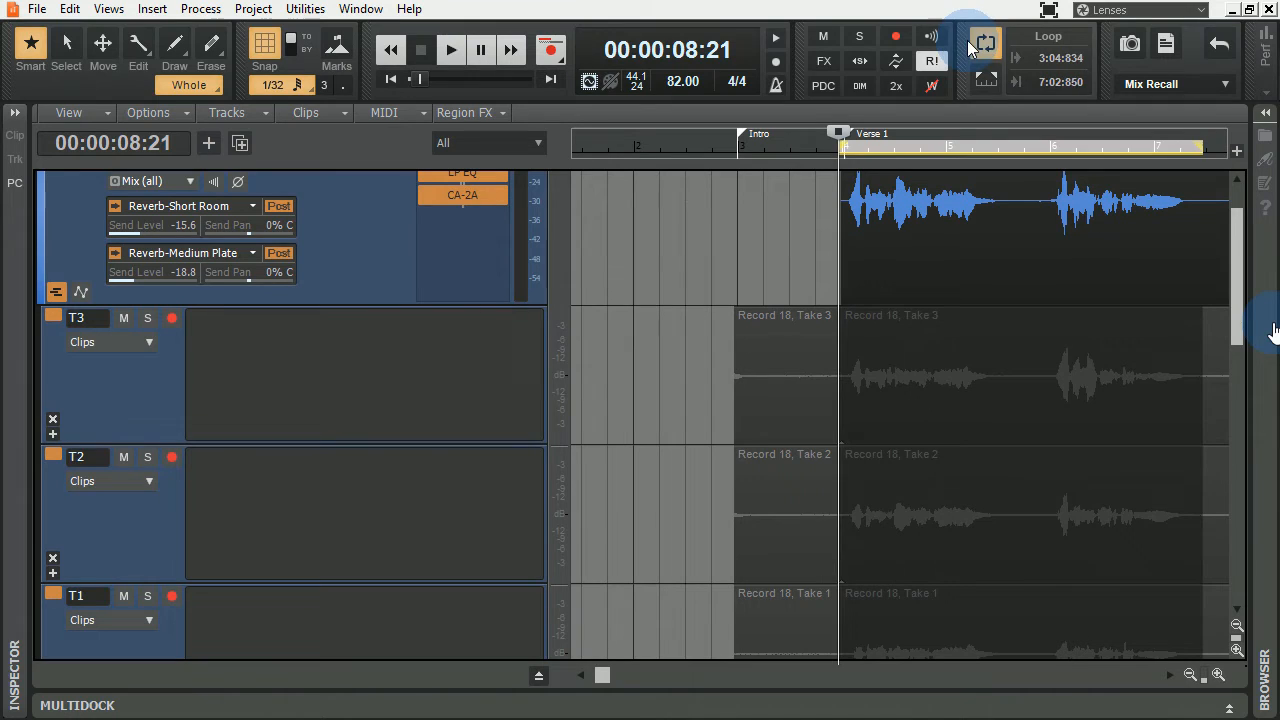
click(968, 41)
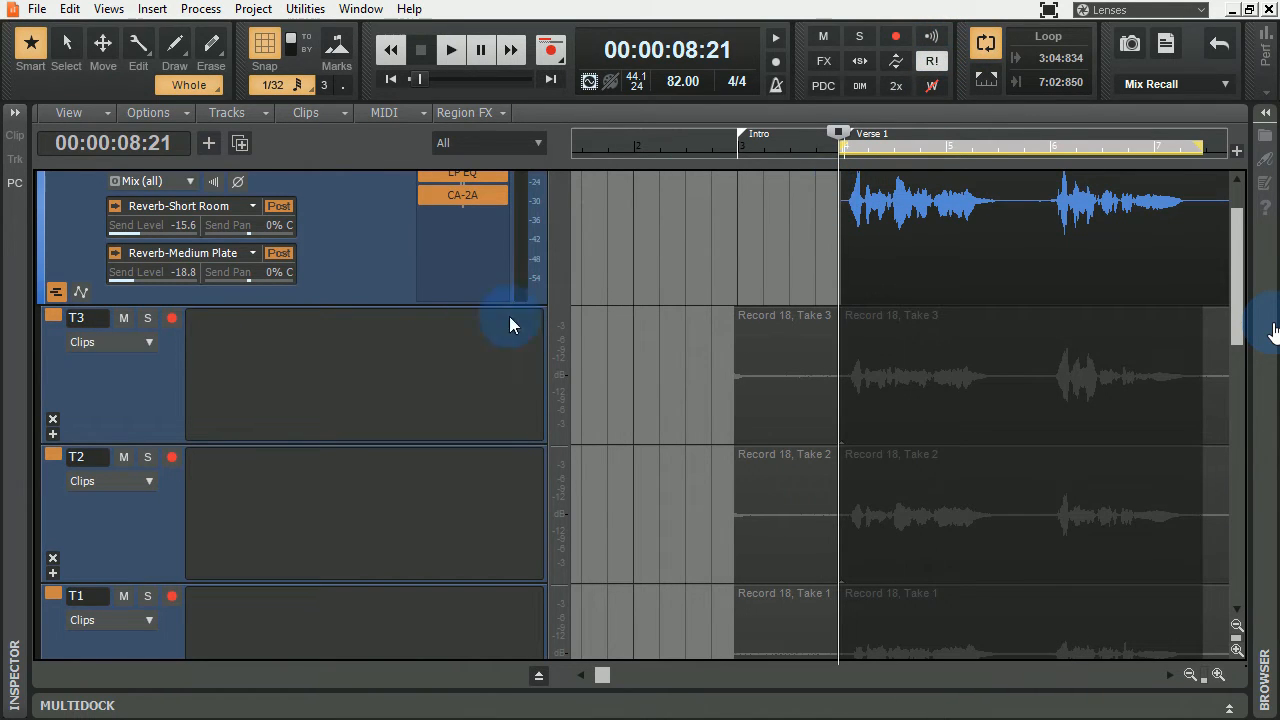
Audition the looped Lead Vocals takes by muting lane T4 and soloing the other lanes individually, and pause playback.
click(452, 49)
scroll(920, 330, down, 1)
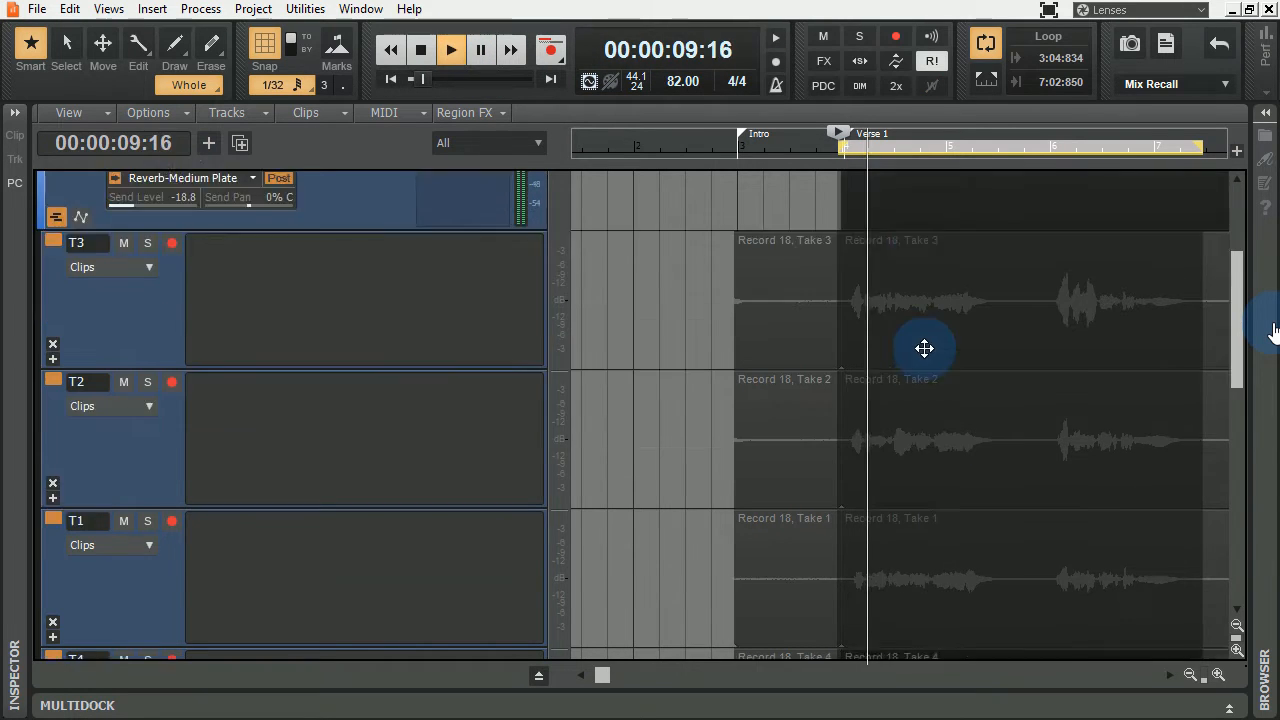
scroll(924, 348, down, 2)
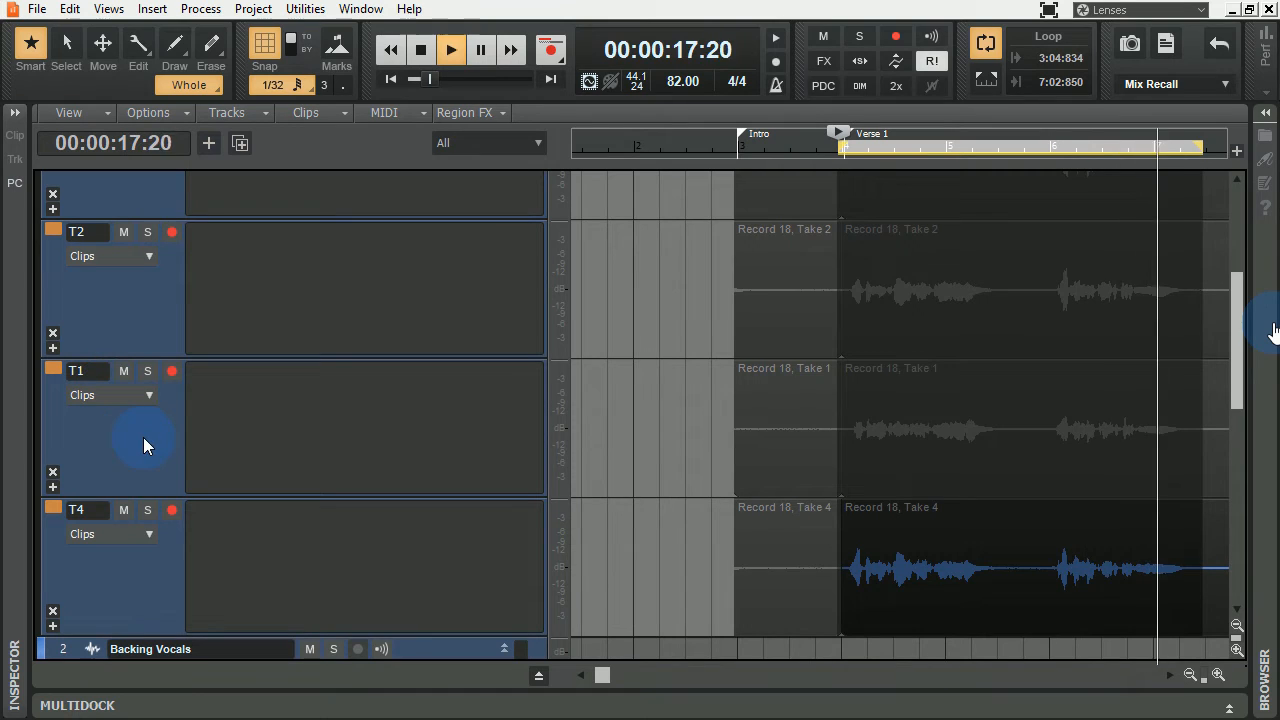
click(124, 512)
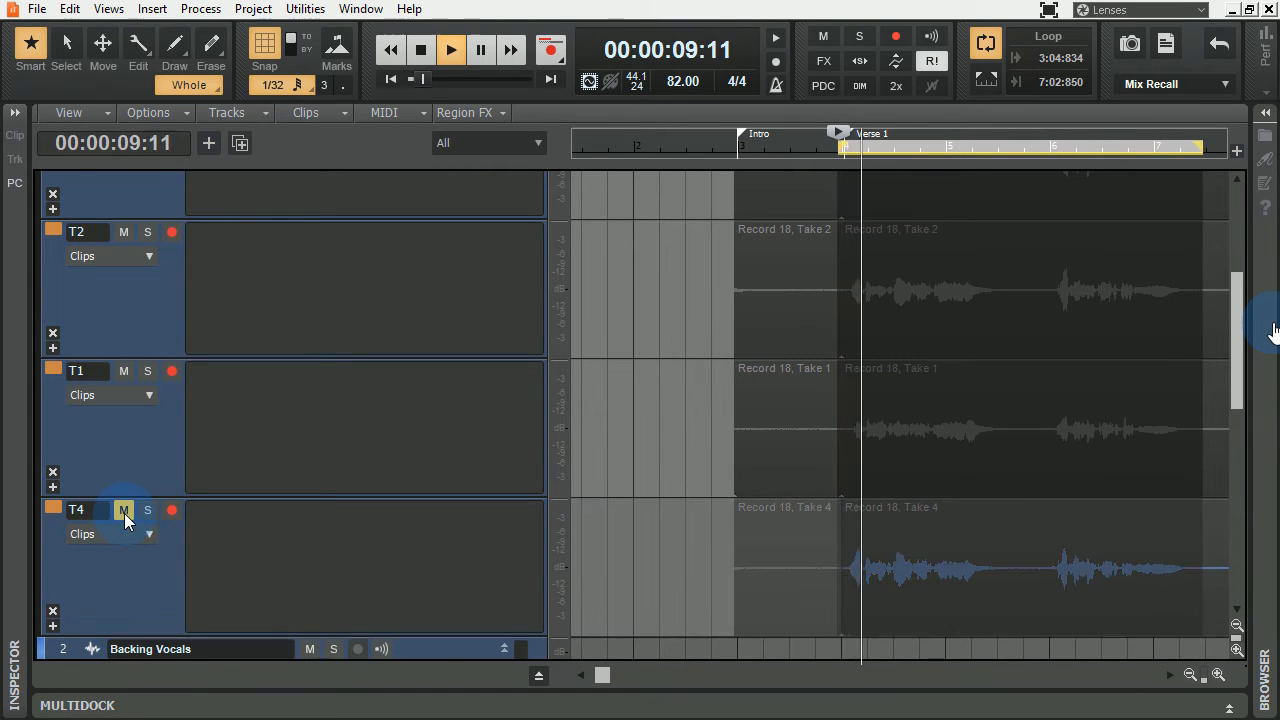
click(147, 371)
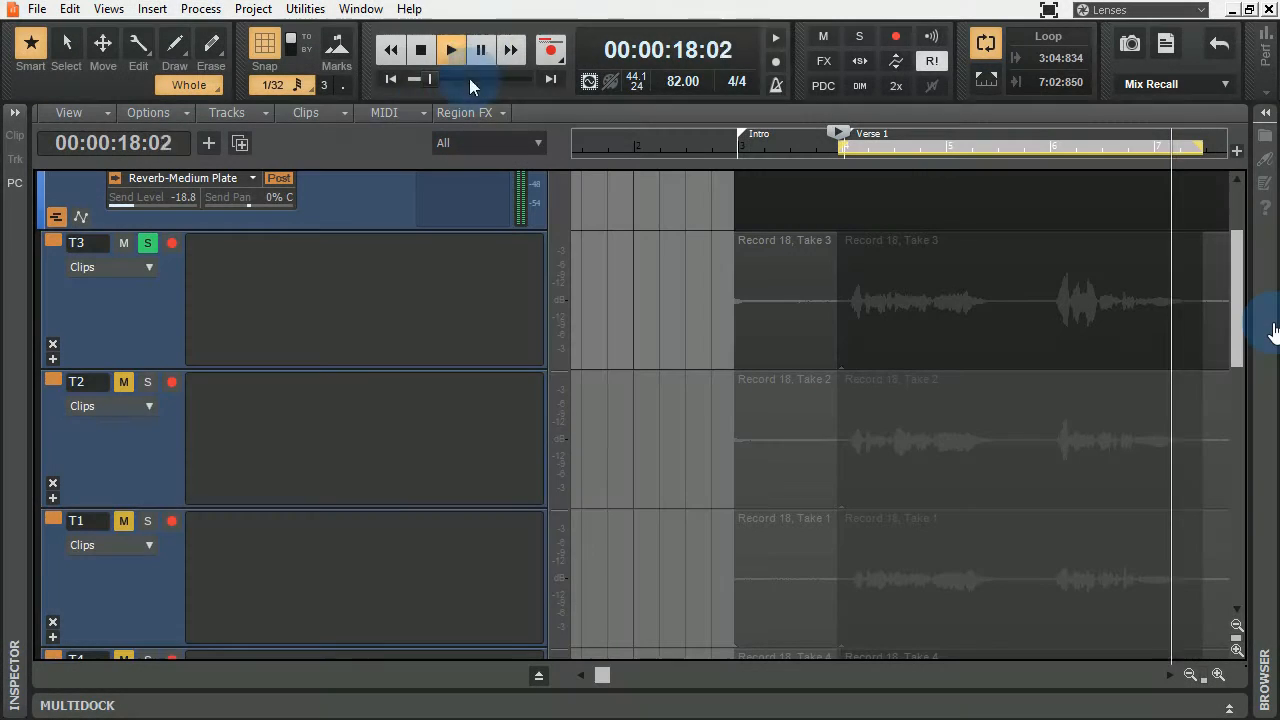
click(480, 50)
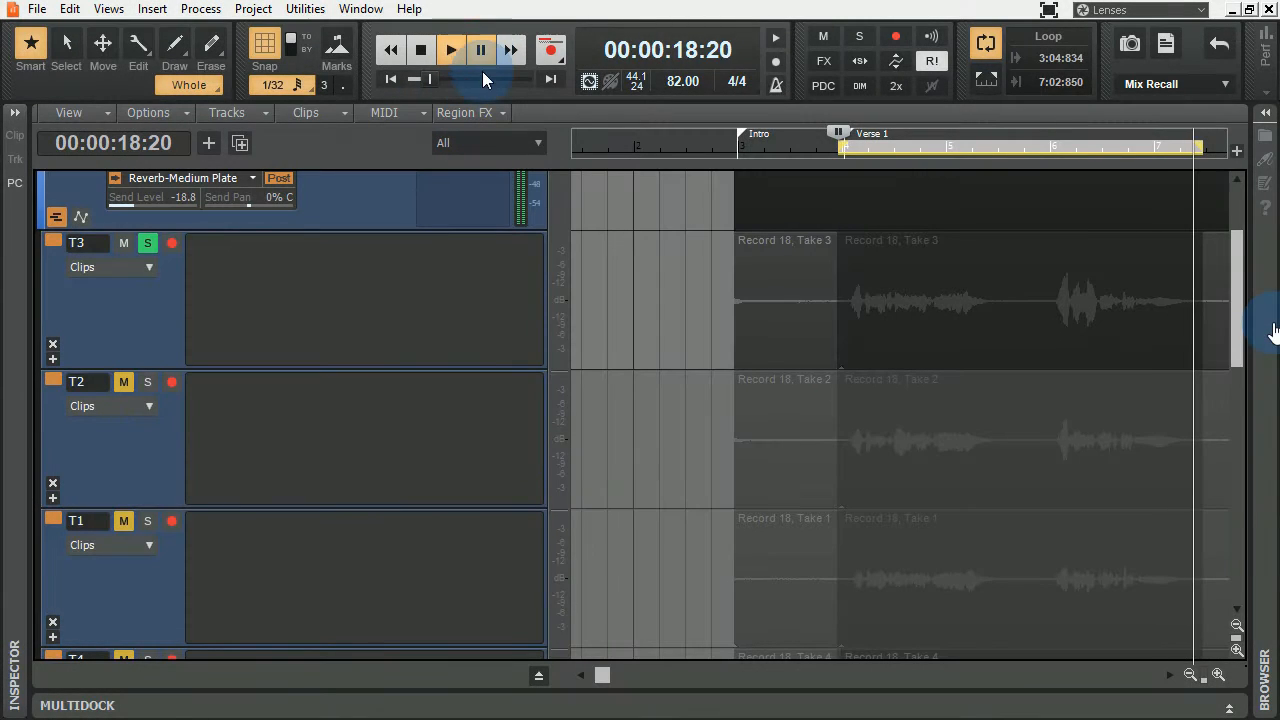
Save the project, and comp Verse 1 using Take 3 for the first phrase and Take 2 for the second.
key(ctrl+s)
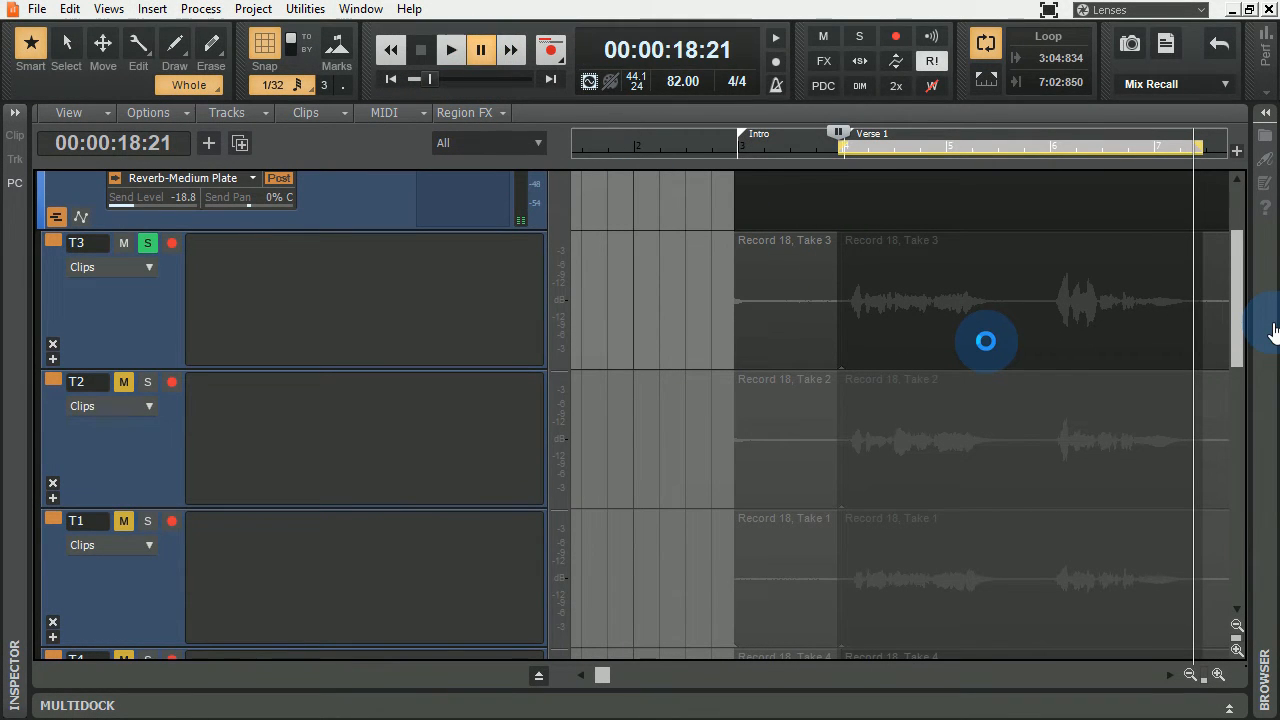
drag(1005, 350, 833, 355)
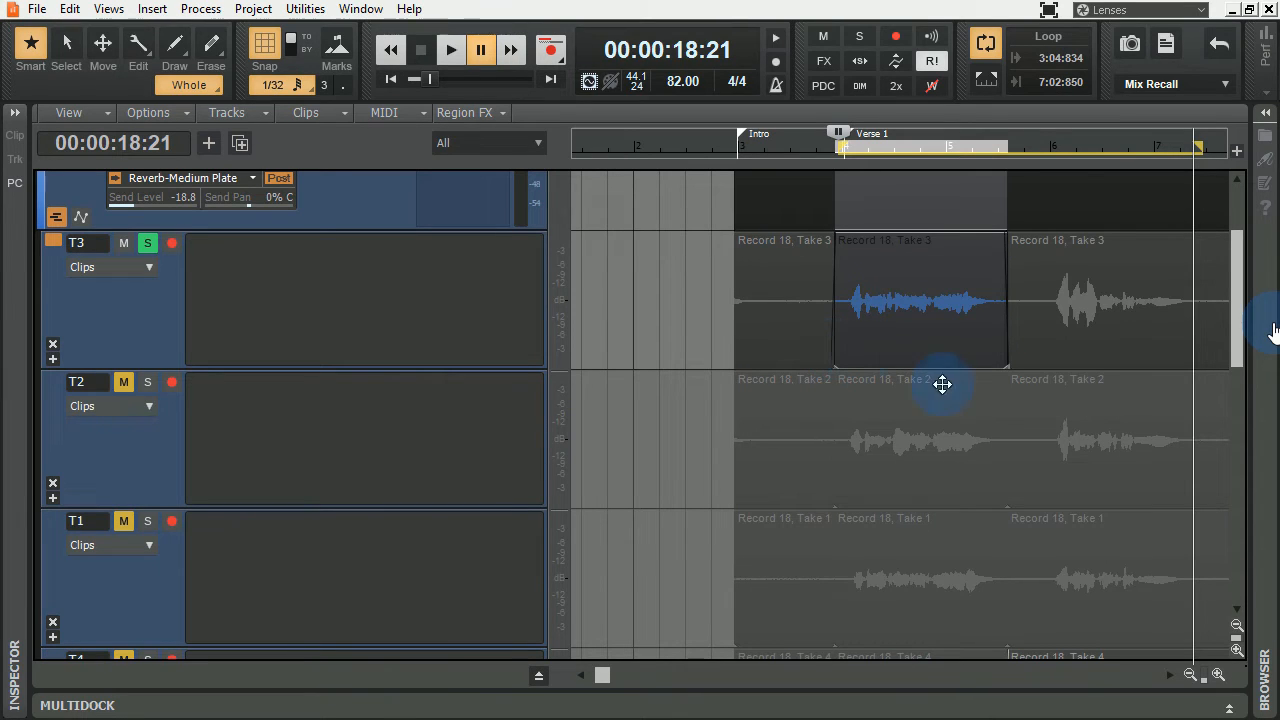
drag(1049, 470, 1198, 468)
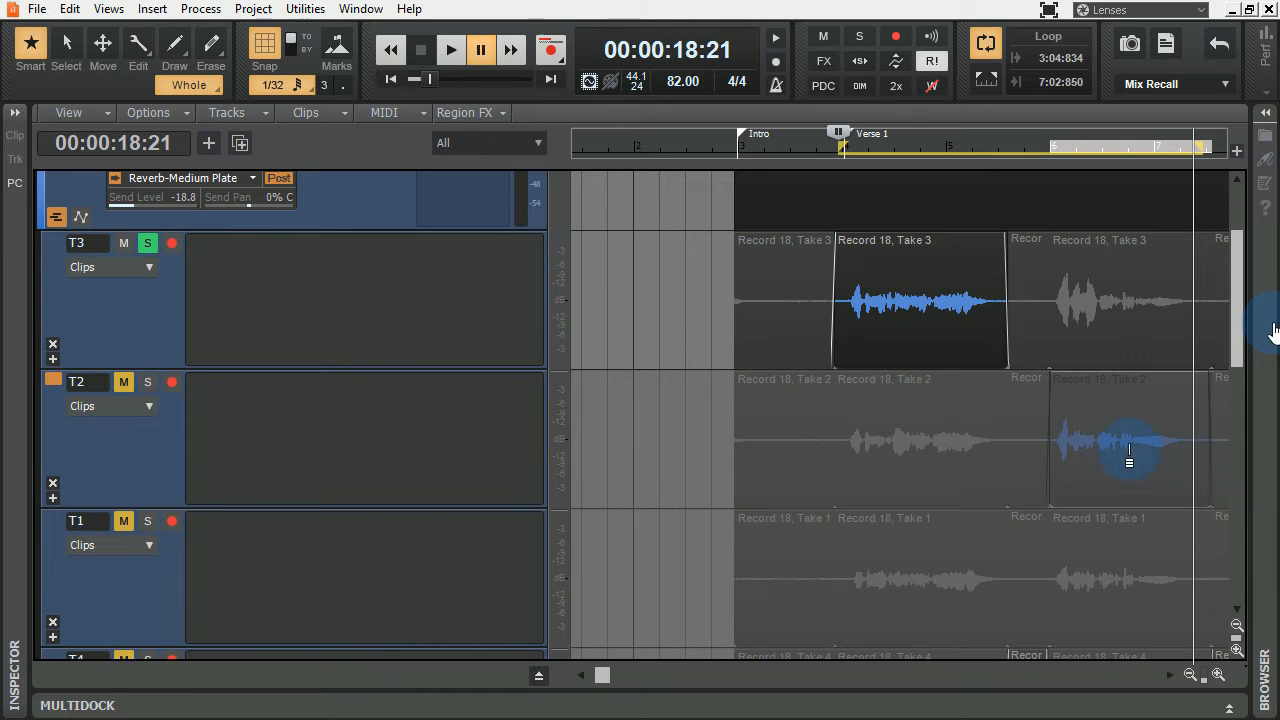
Clear the solo on lane T3 and play the comped vocal from just before Verse 1, at 00:00:08:12.
scroll(1040, 430, up, 4)
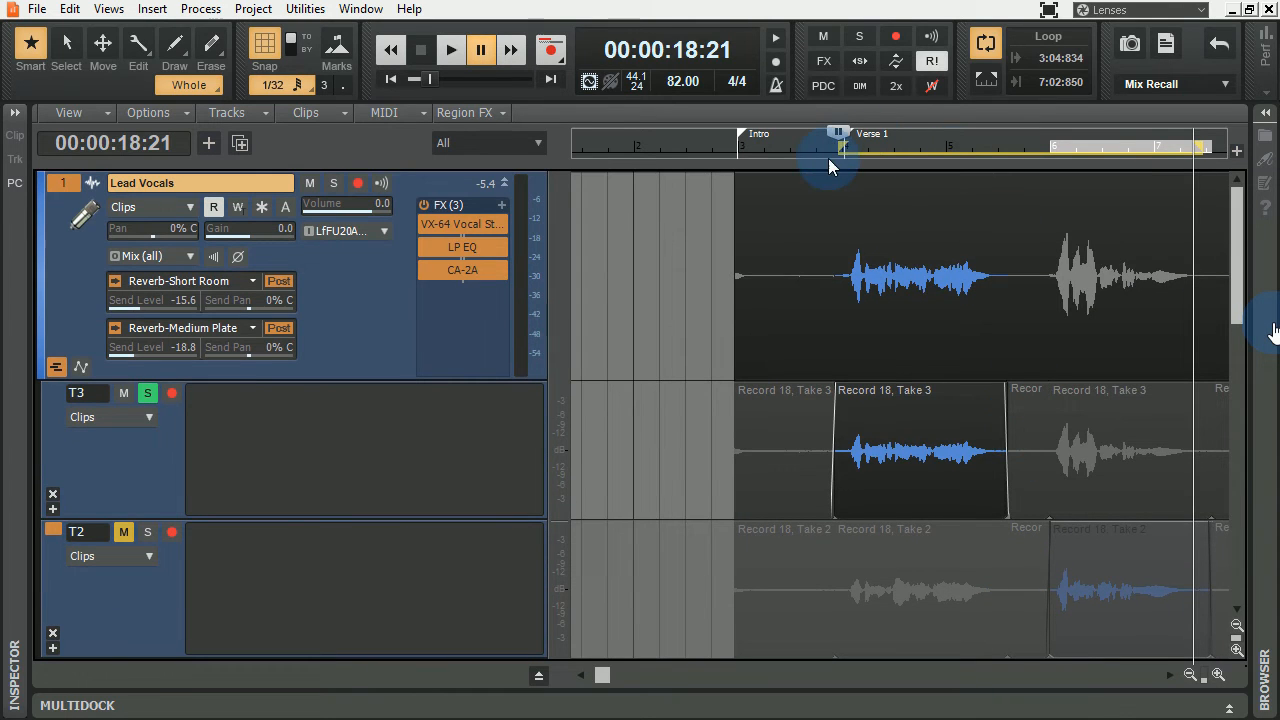
click(828, 148)
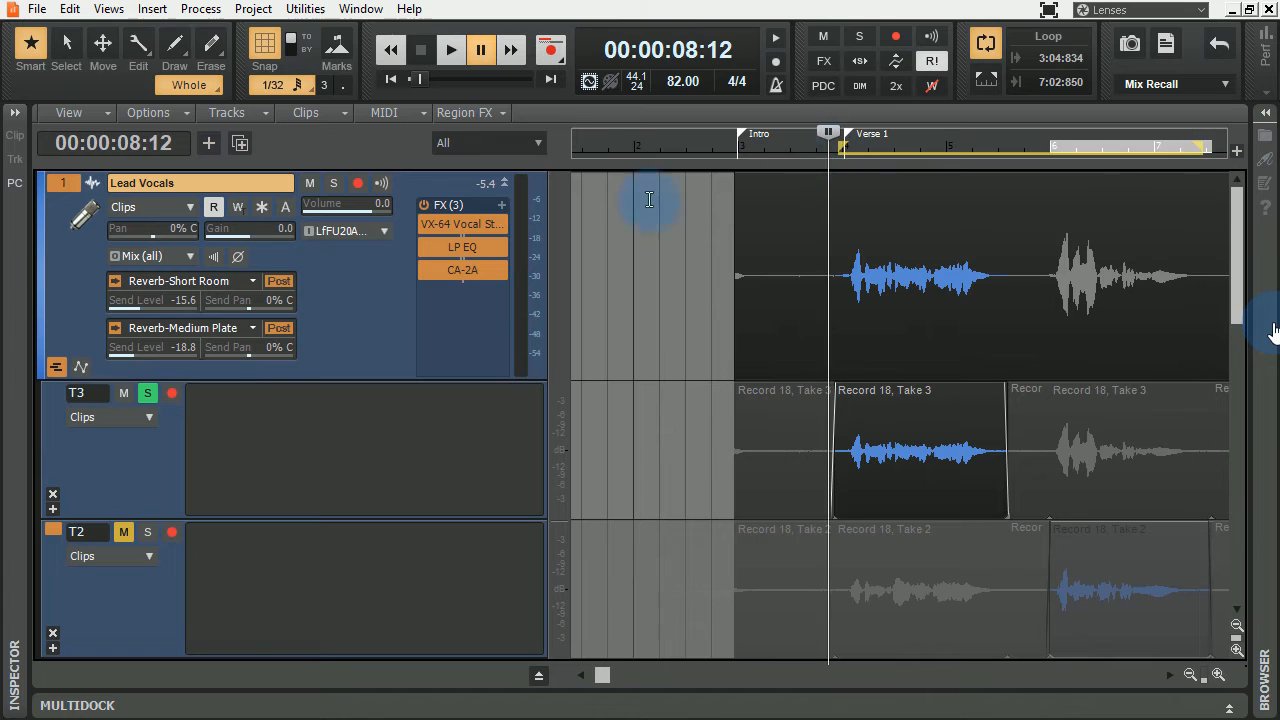
click(146, 393)
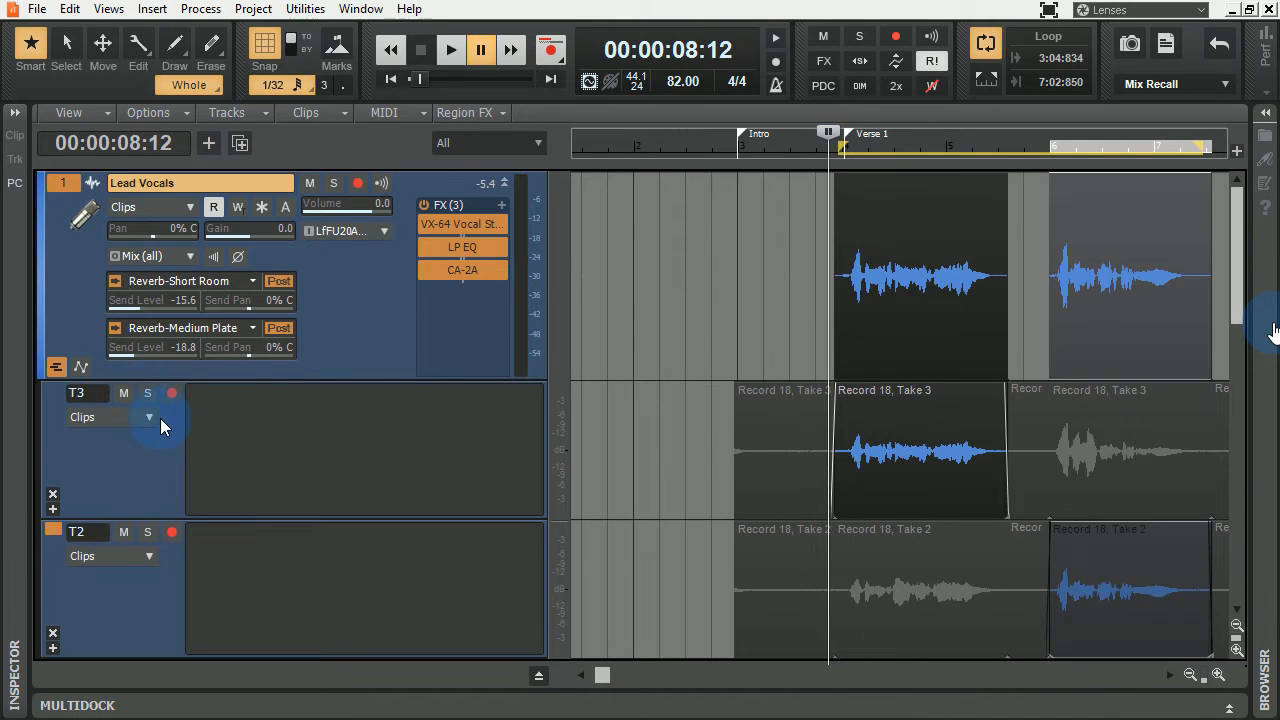
key(space)
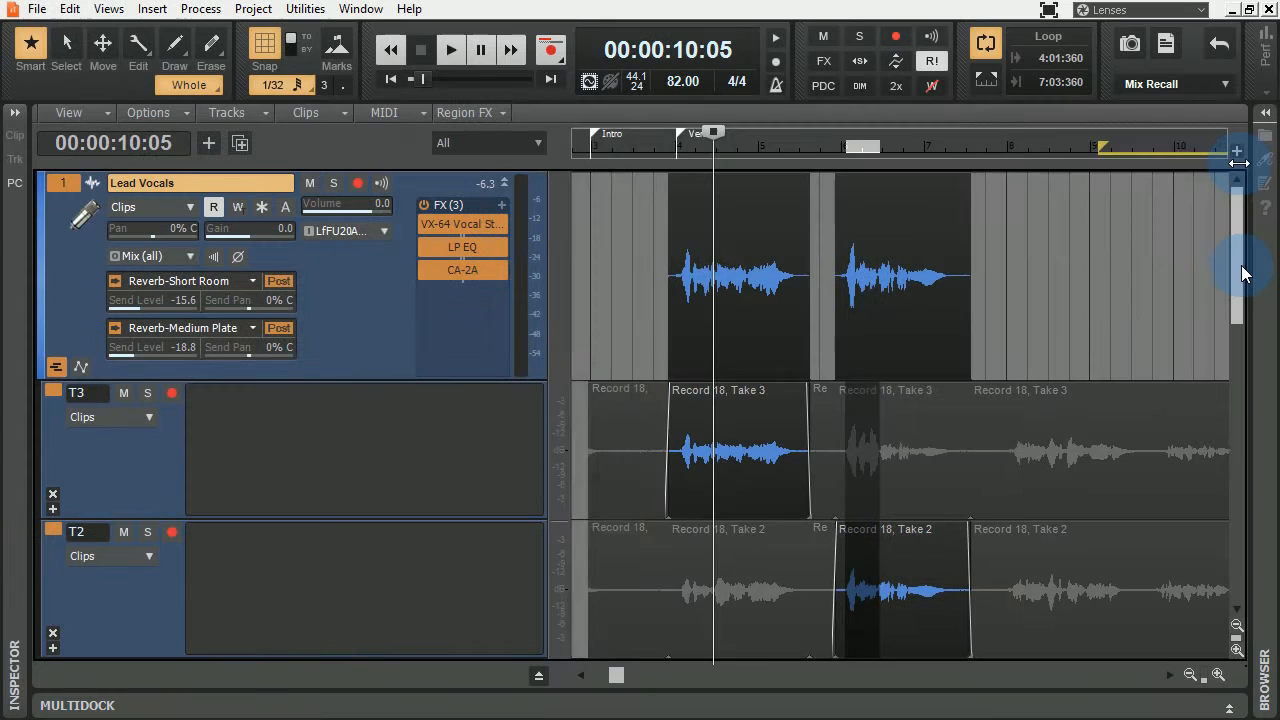
Set the loop region to 7:04:360 through 12:01:000 and place the playhead just before its start.
drag(1238, 162, 1058, 152)
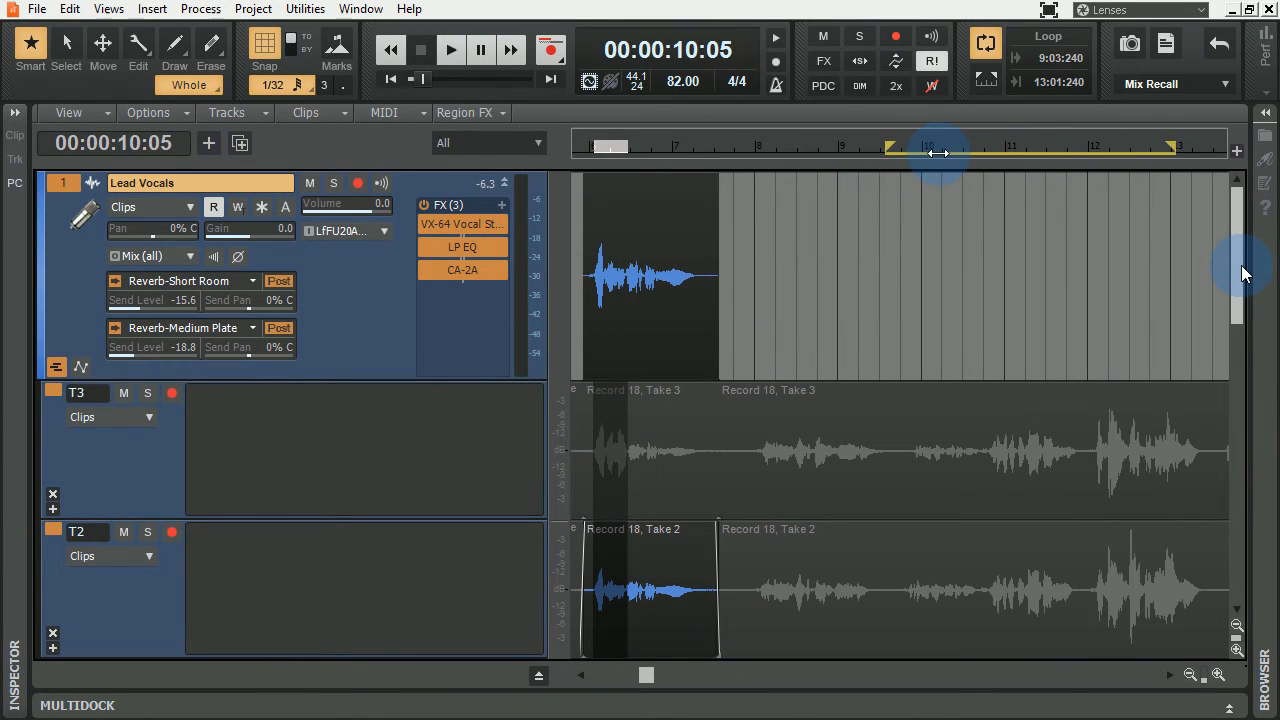
drag(905, 157, 800, 166)
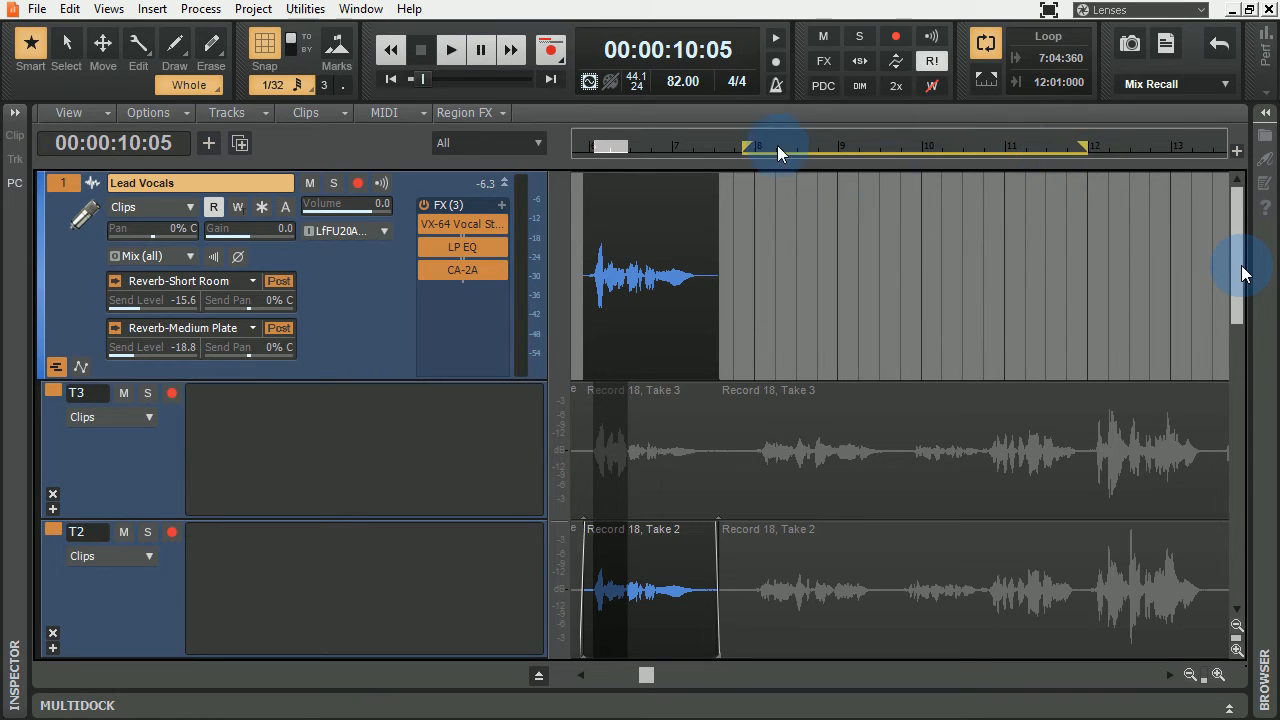
click(734, 146)
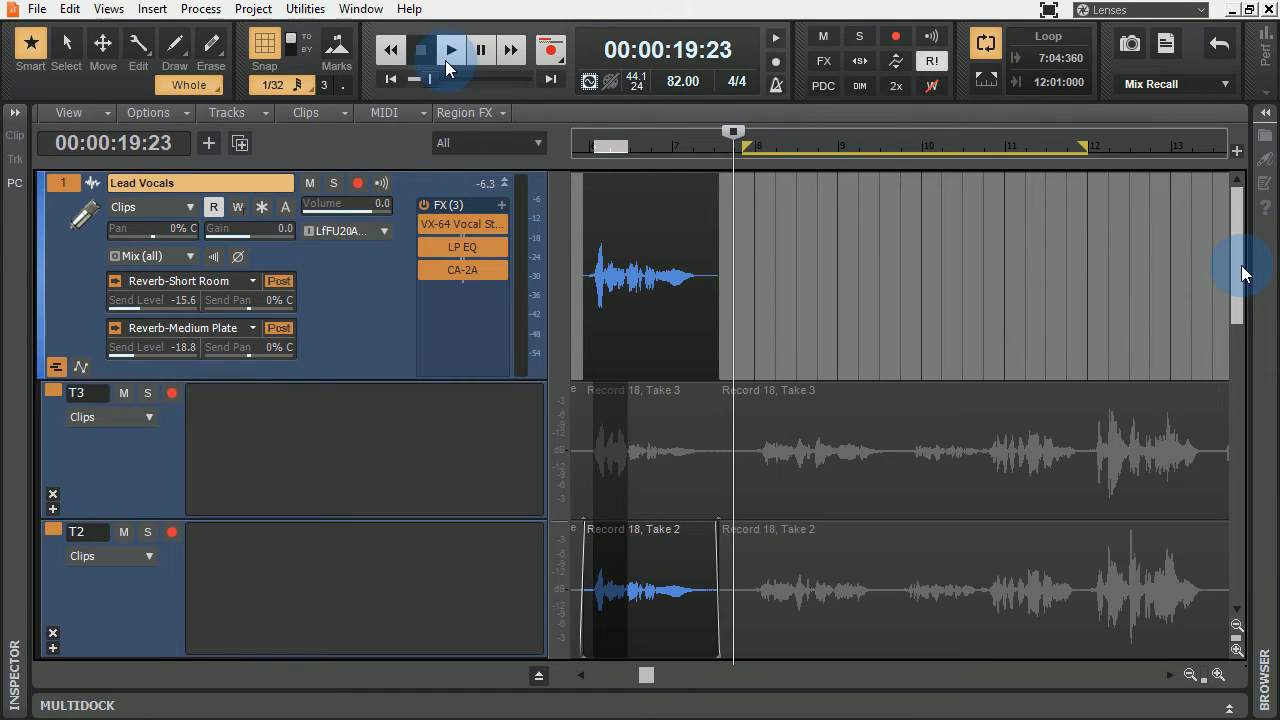
Play the new loop region briefly, stop playback, and solo lane T3 for auditioning.
click(450, 52)
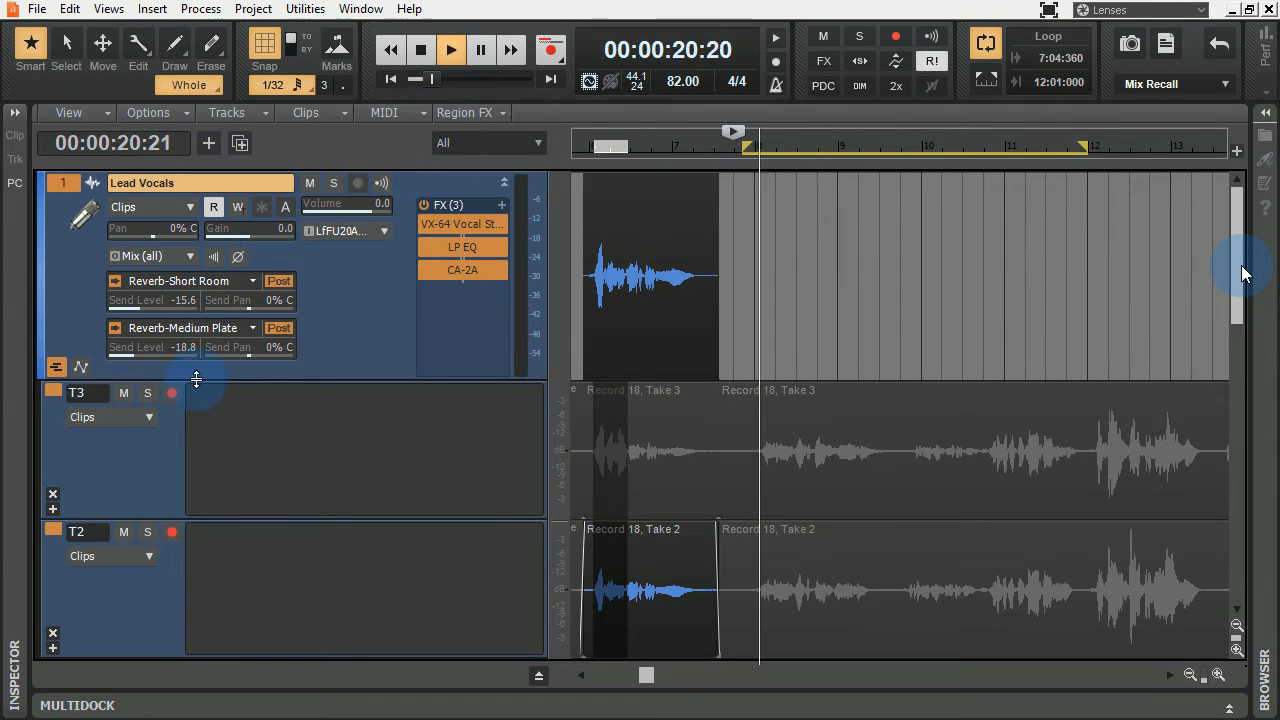
click(422, 50)
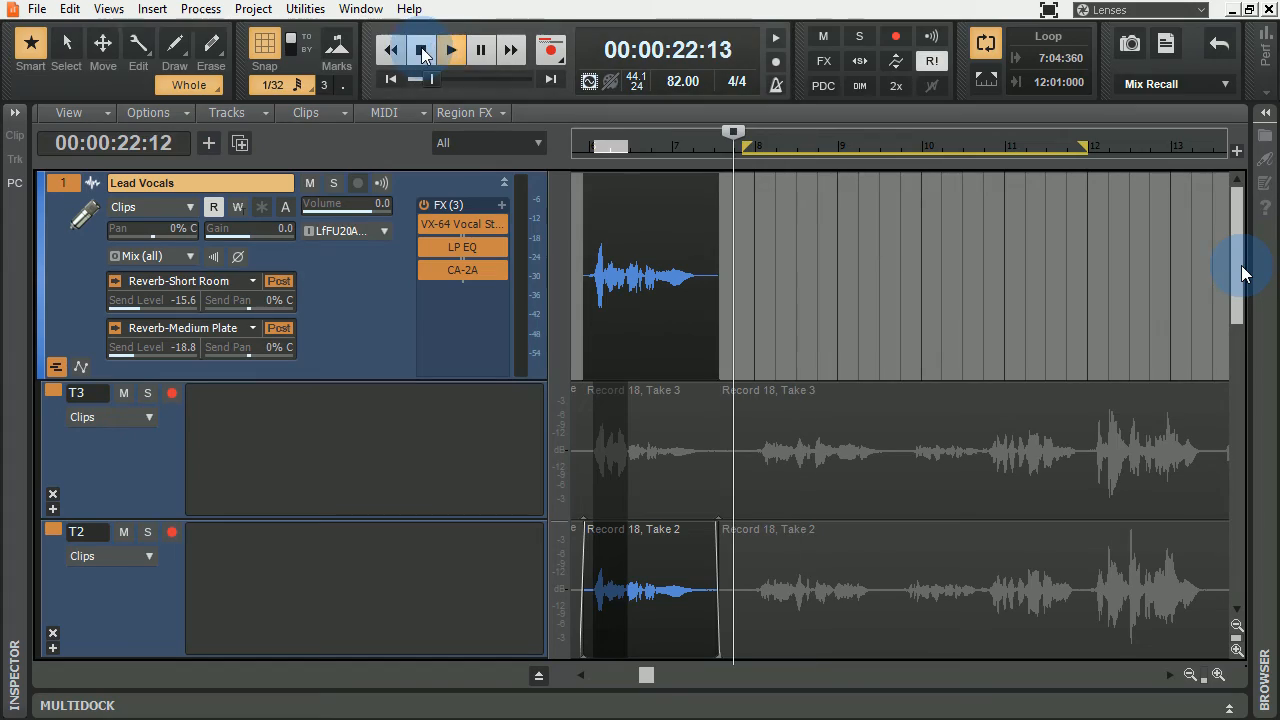
click(149, 392)
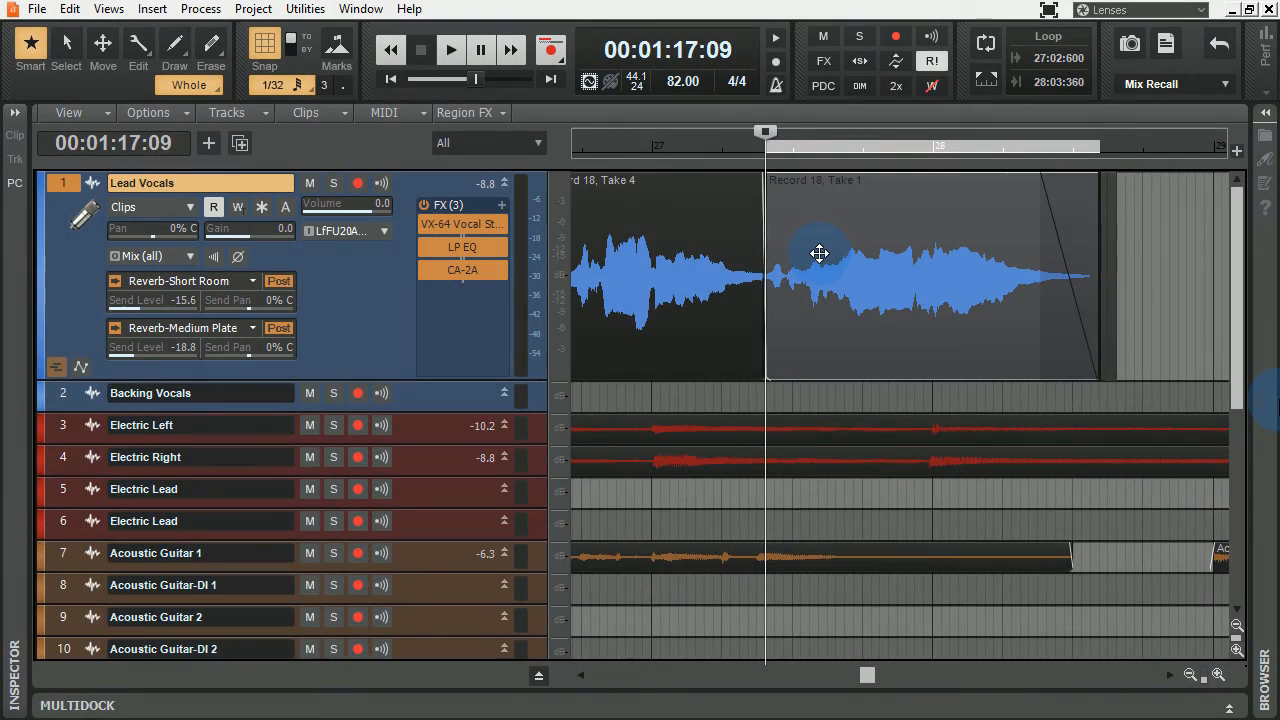
Select all comped clips on the Lead Vocals track and bounce them to a single clip.
scroll(819, 253, down, 5)
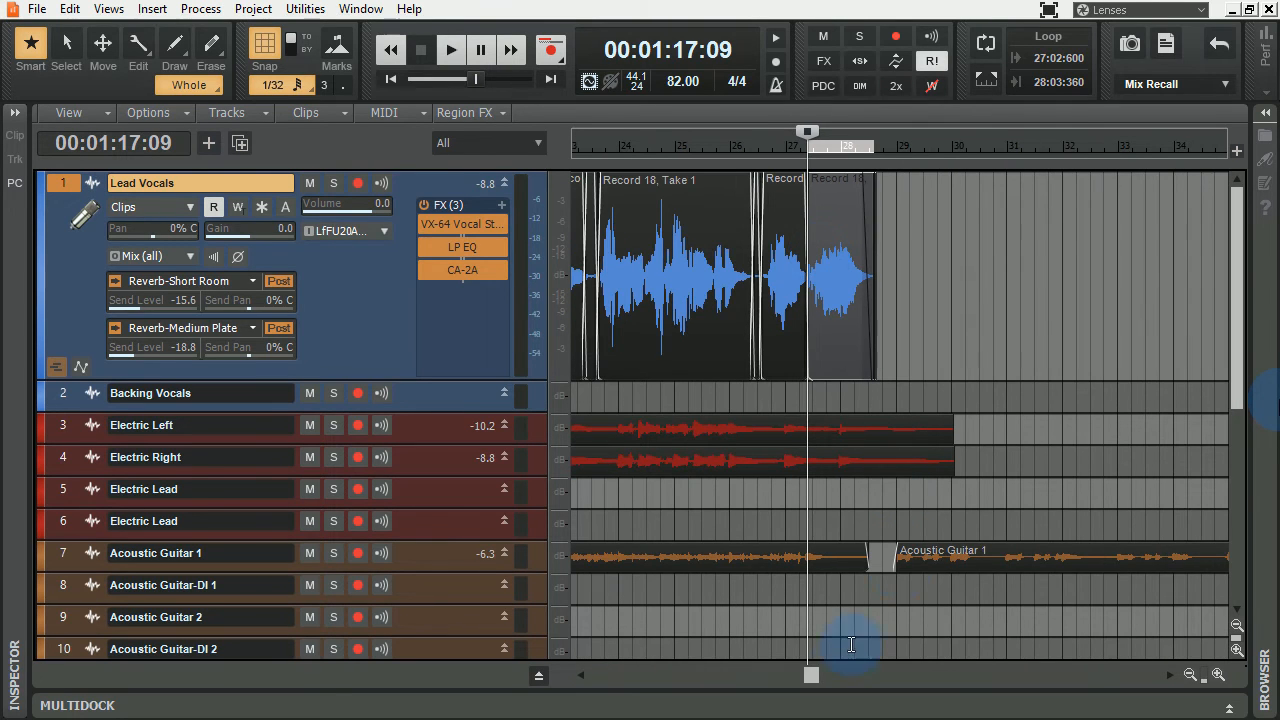
drag(813, 674, 606, 680)
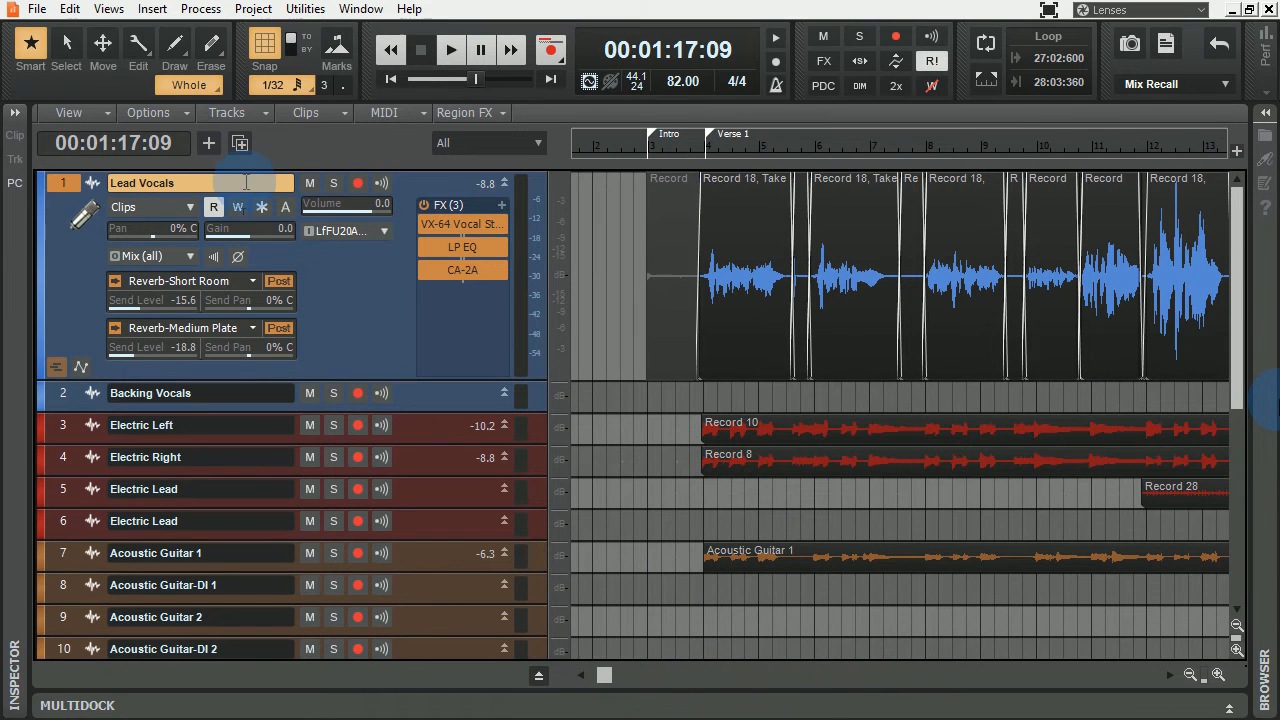
click(64, 186)
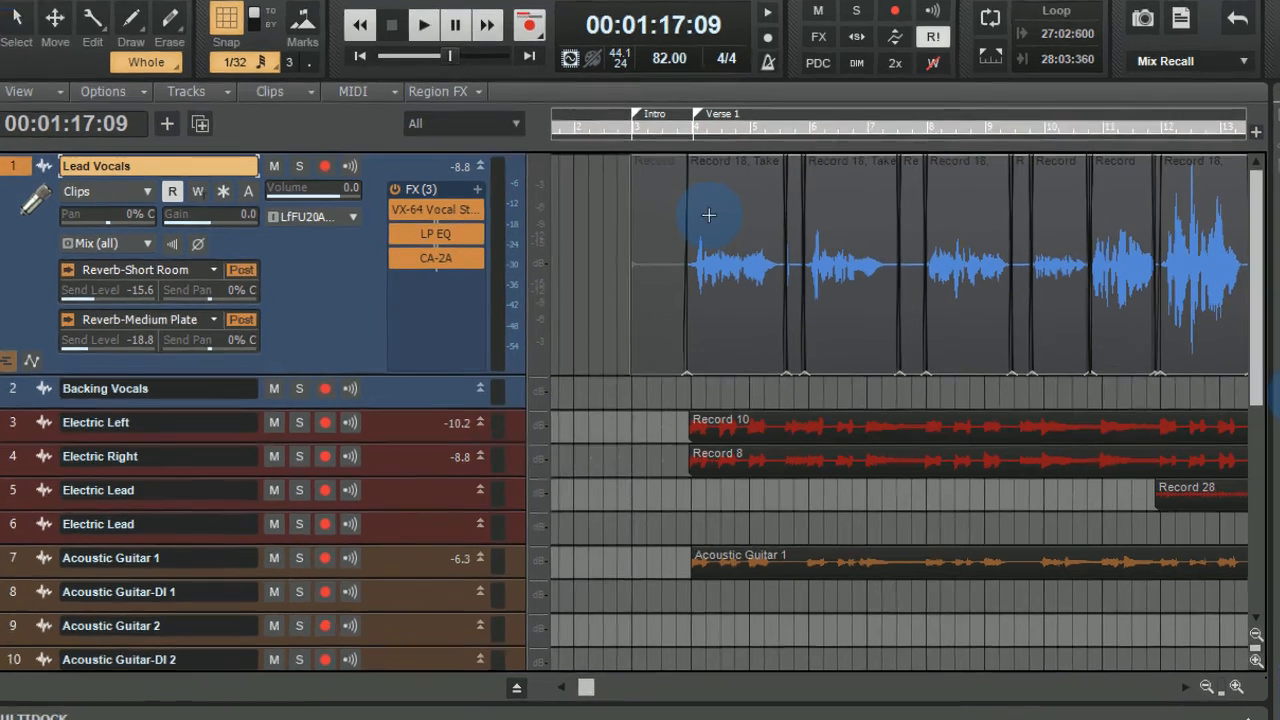
right_click(712, 216)
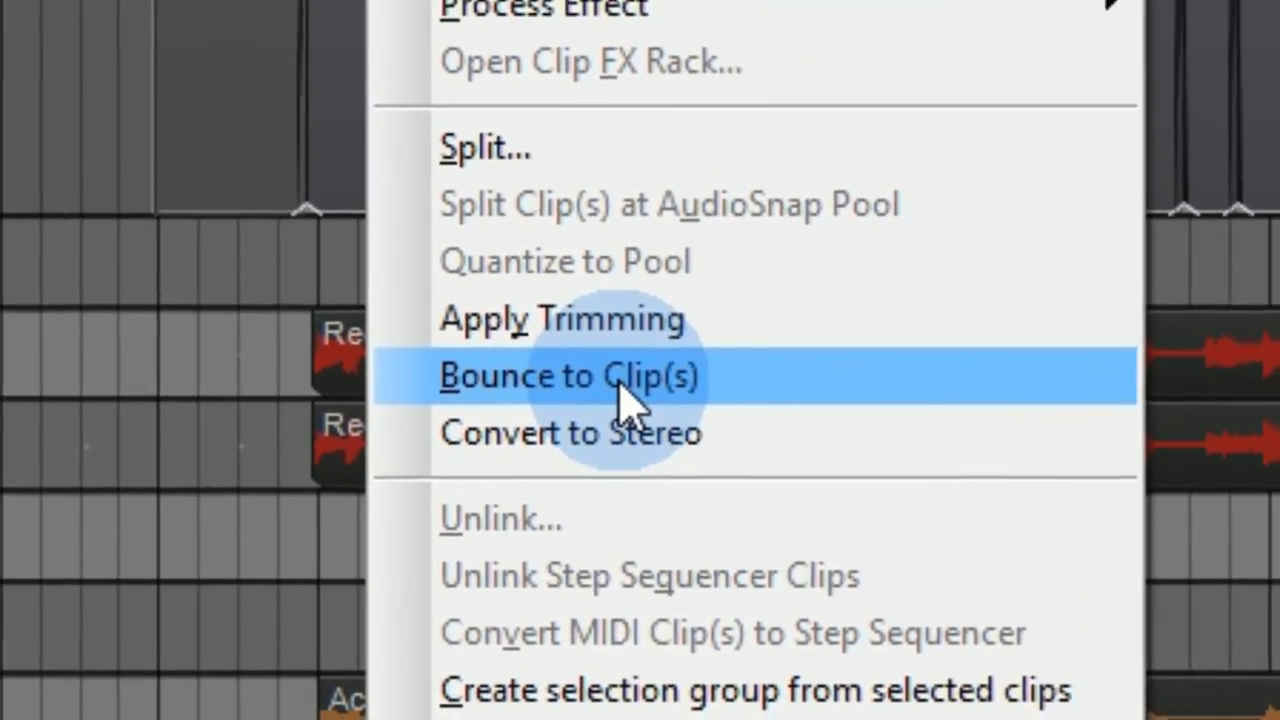
click(672, 390)
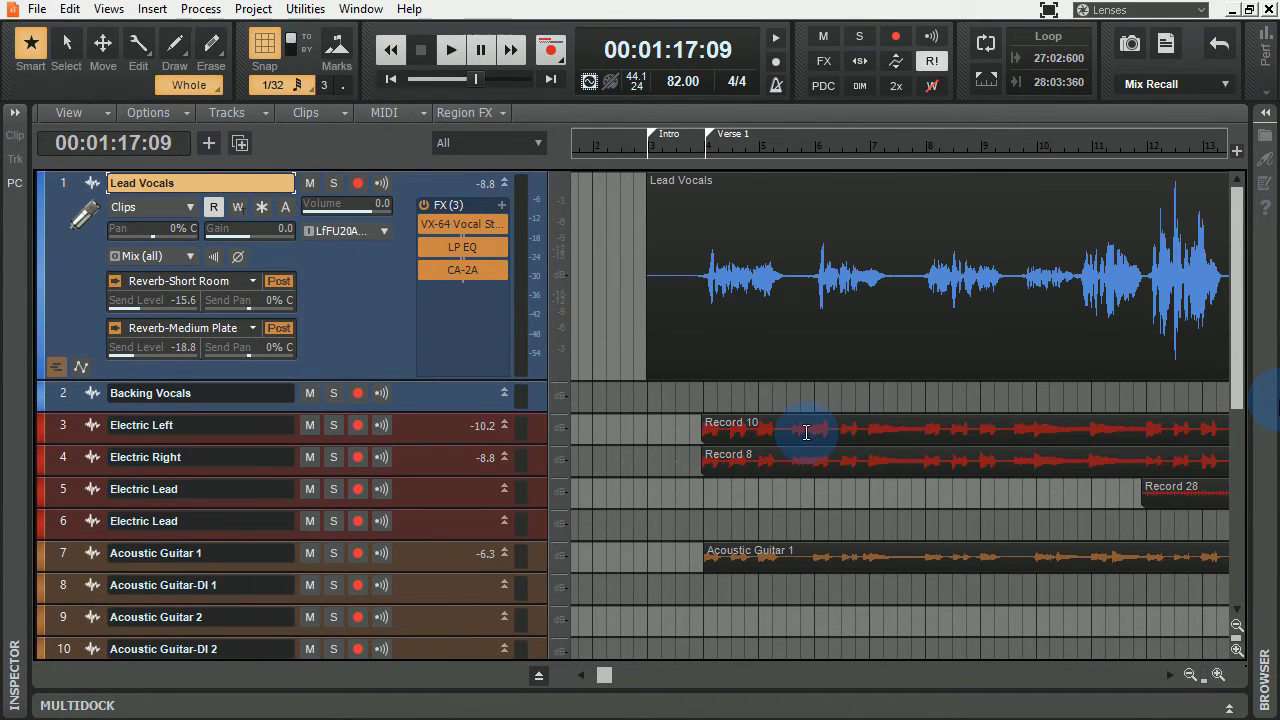
Show the Lead Vocals take lanes and examine lanes T3 to T4 below the bounced clip.
click(56, 367)
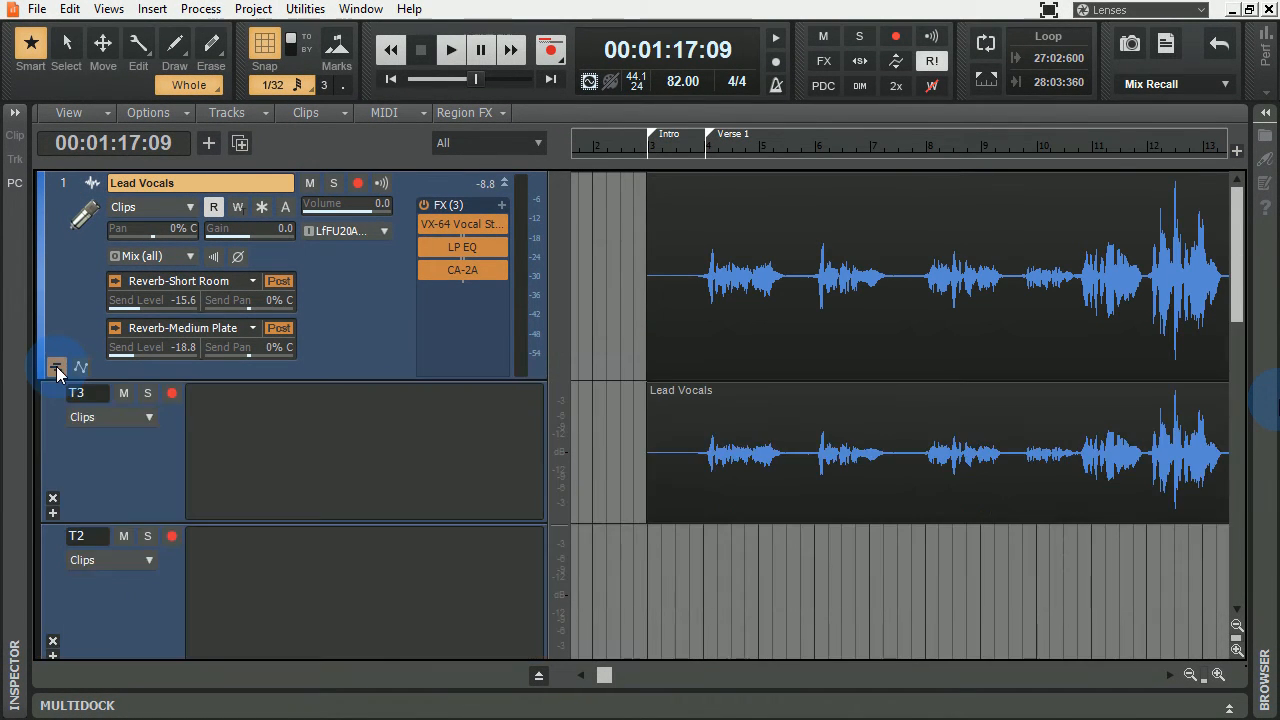
scroll(232, 486, down, 5)
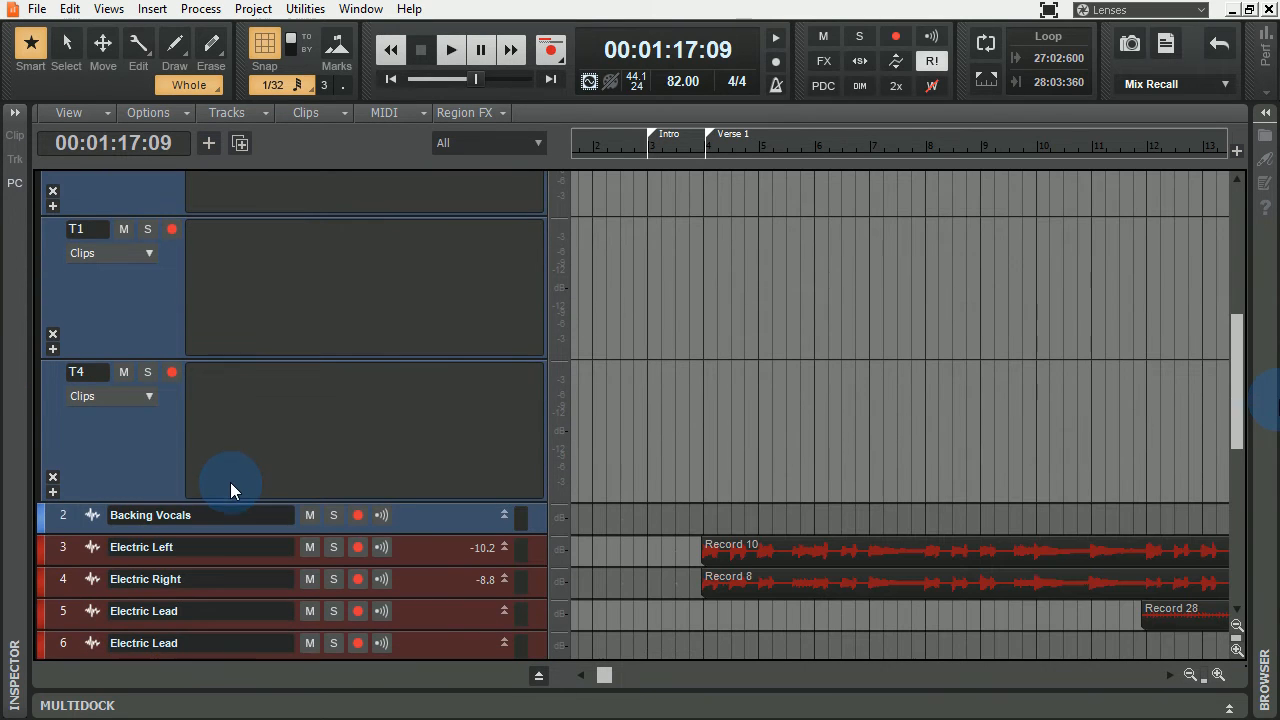
Delete the empty take lanes T4, T1 and T2 from the Lead Vocals track, keeping lane T3, and save the project.
scroll(225, 470, down, 2)
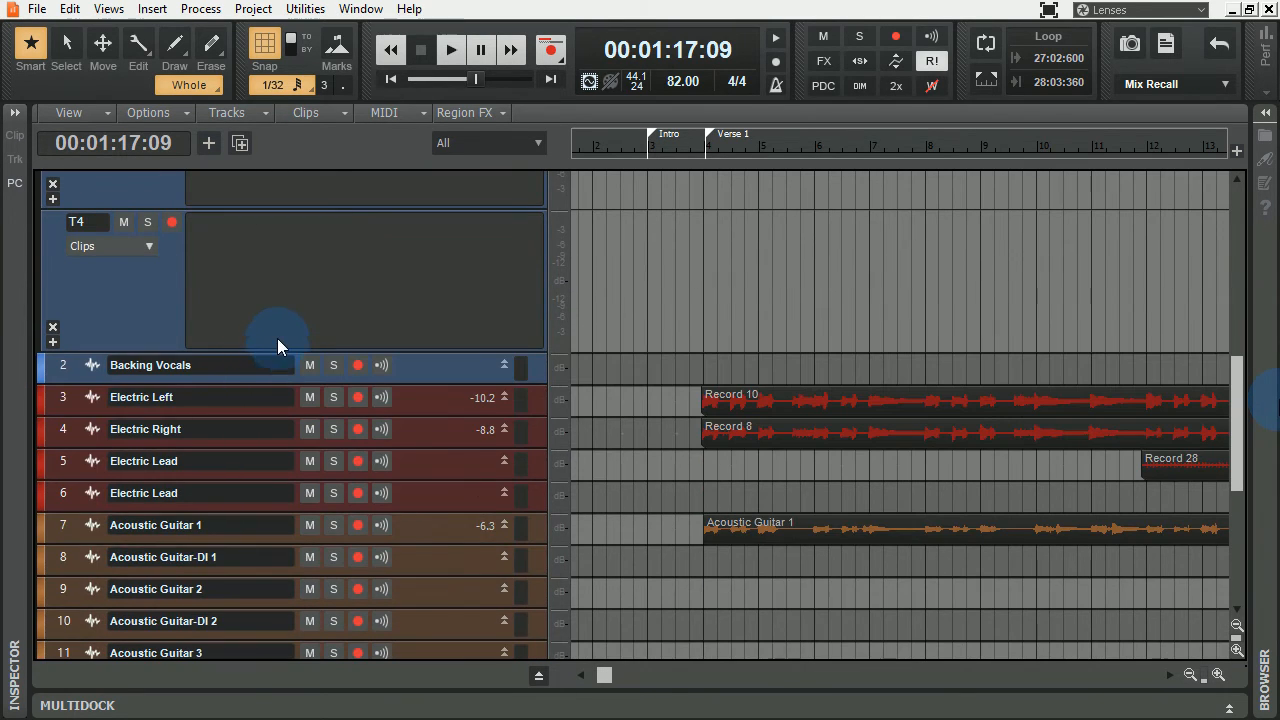
scroll(272, 342, up, 1)
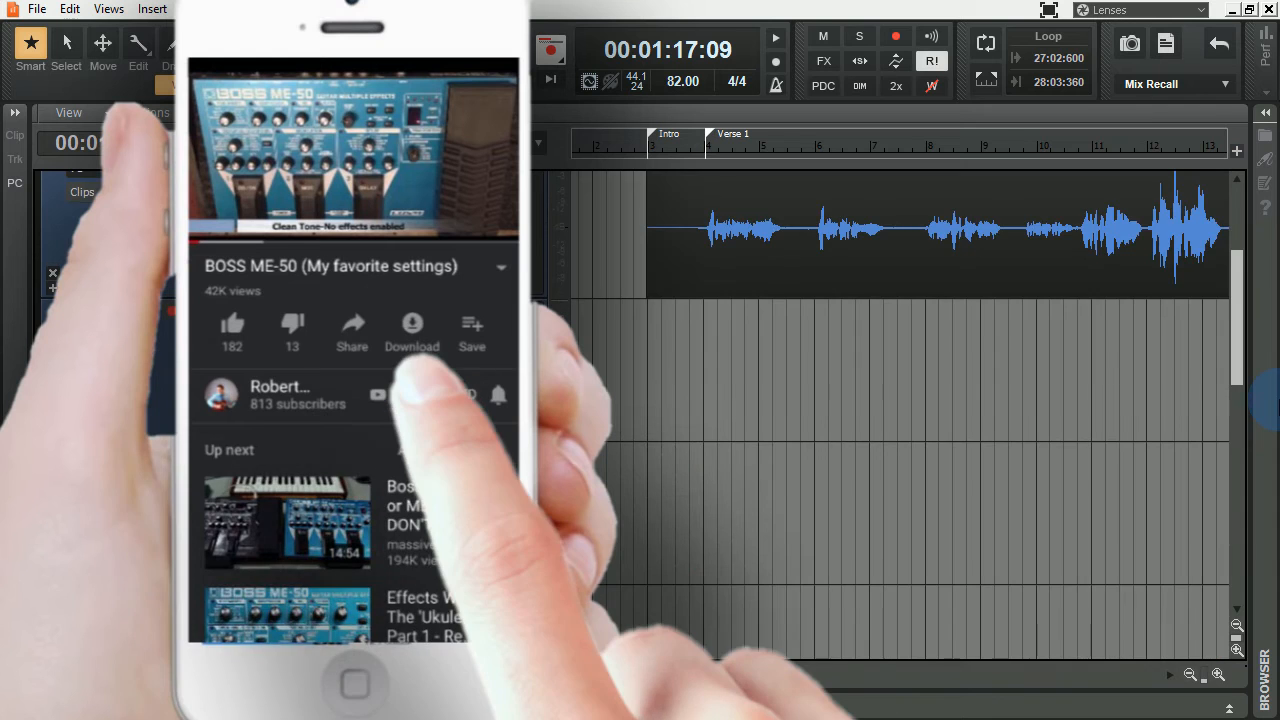
scroll(1278, 399, up, 1)
scroll(1278, 399, down, 3)
scroll(1270, 399, up, 1)
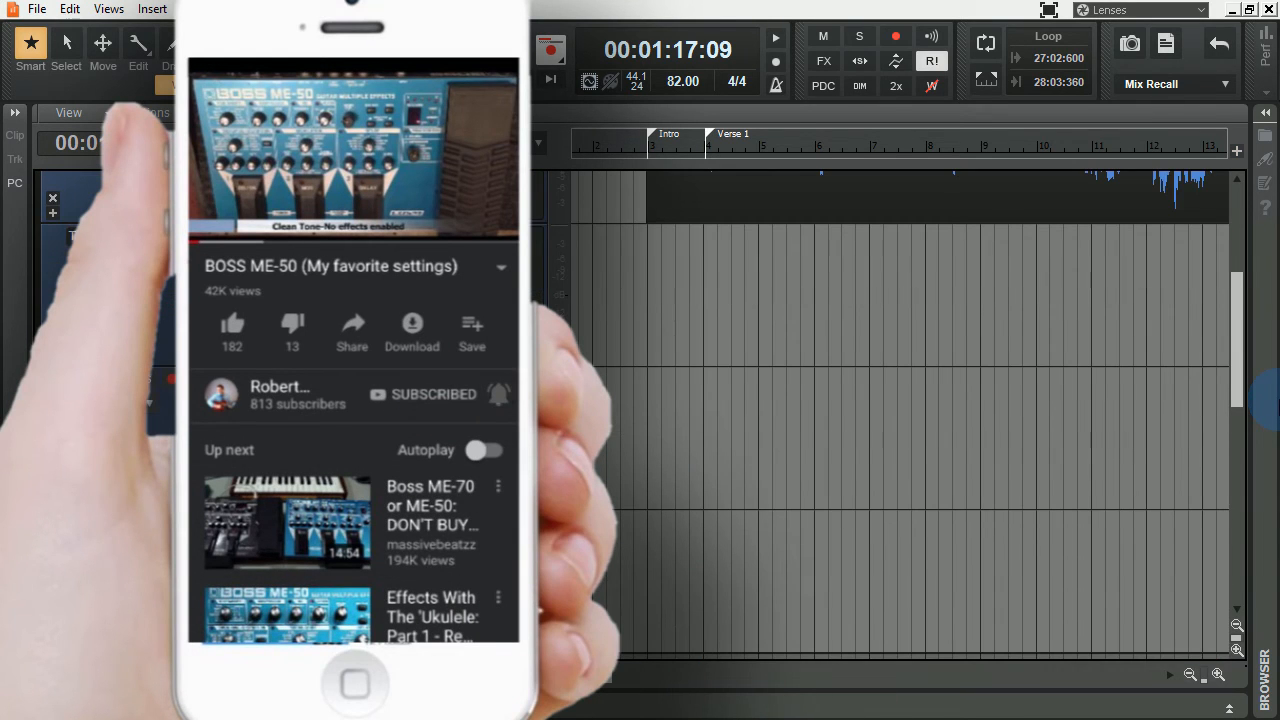
scroll(1275, 399, down, 1)
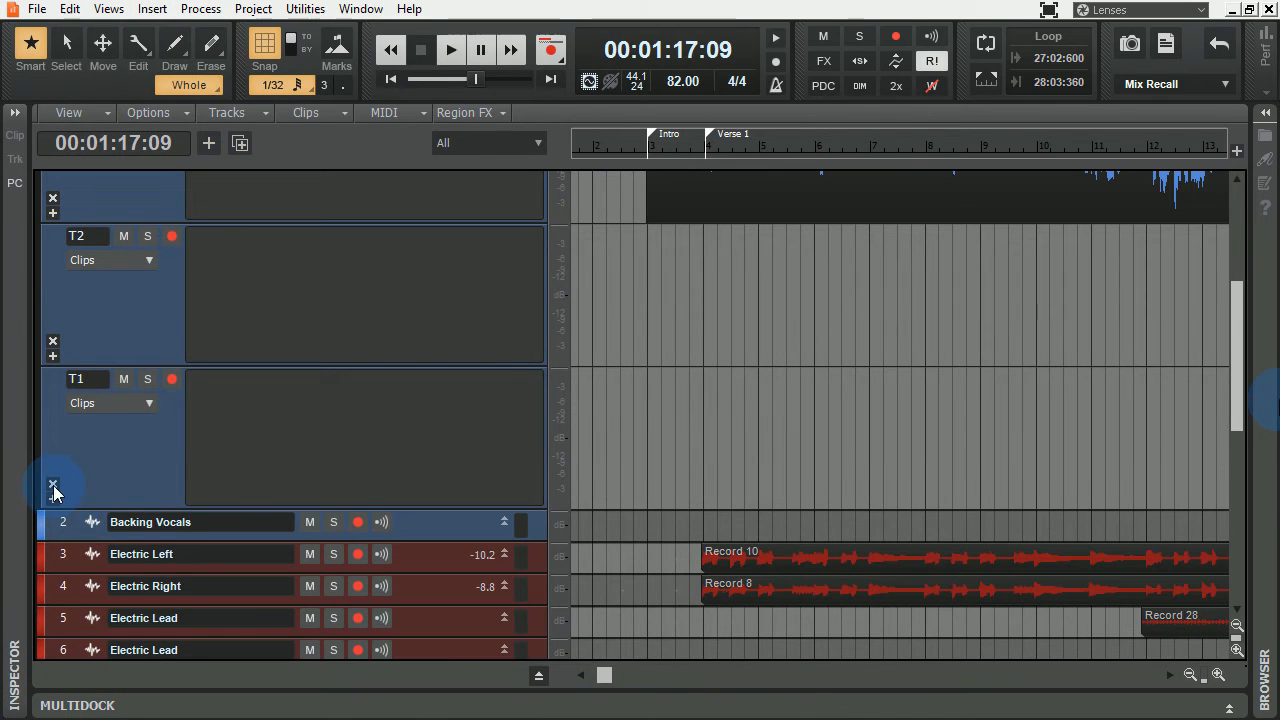
click(53, 485)
click(53, 343)
key(ctrl+s)
scroll(74, 215, up, 5)
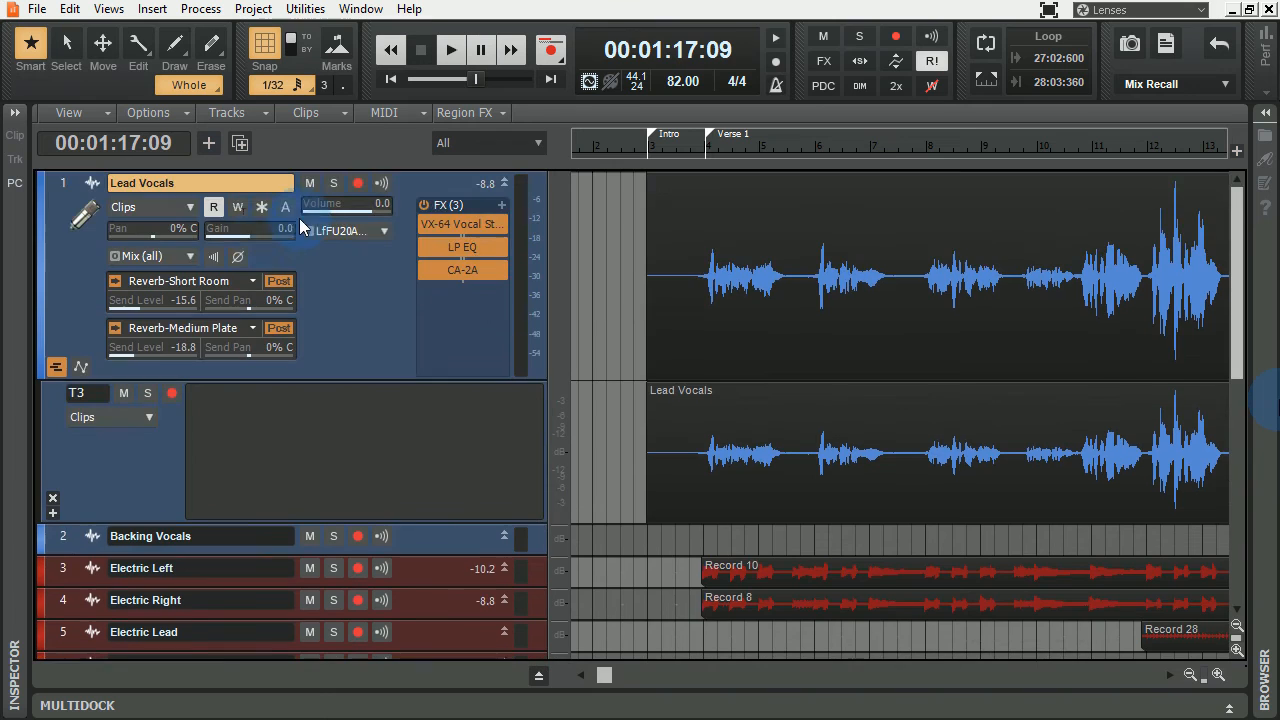
Hide the Lead Vocals take lanes and start playback of the bounced clip from 00:00:07:29, just before Verse 1.
click(55, 368)
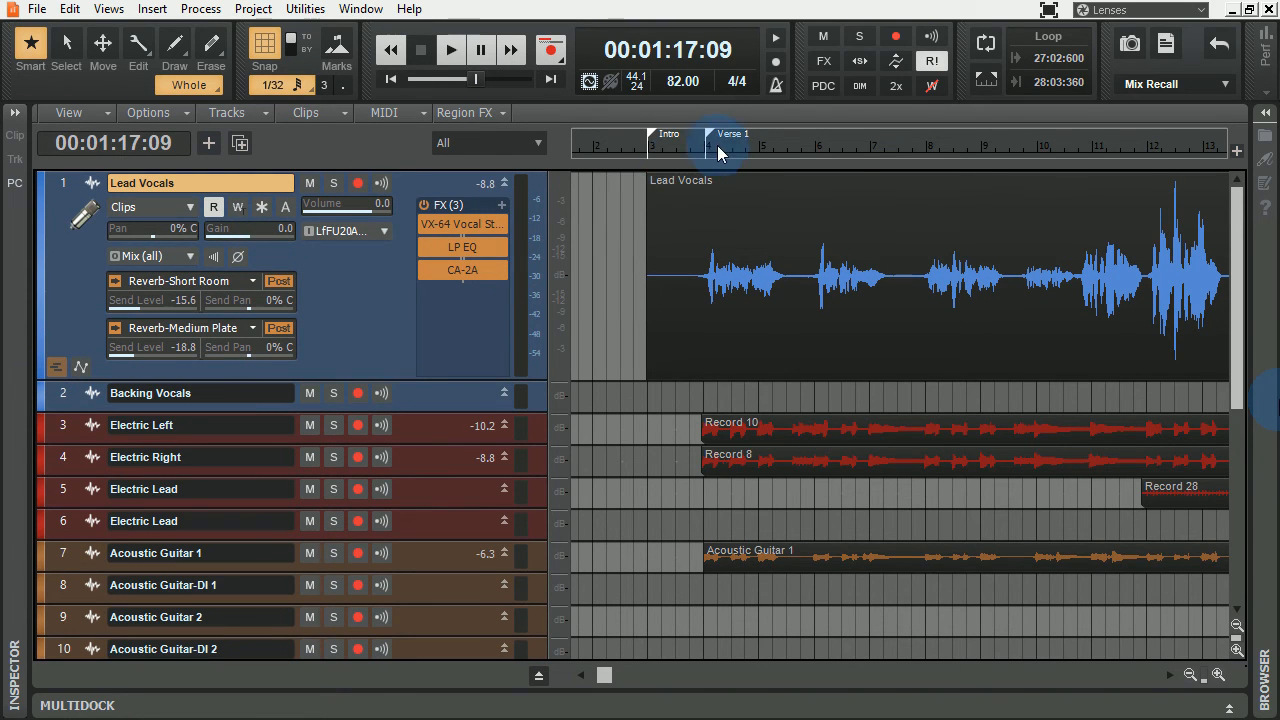
click(688, 150)
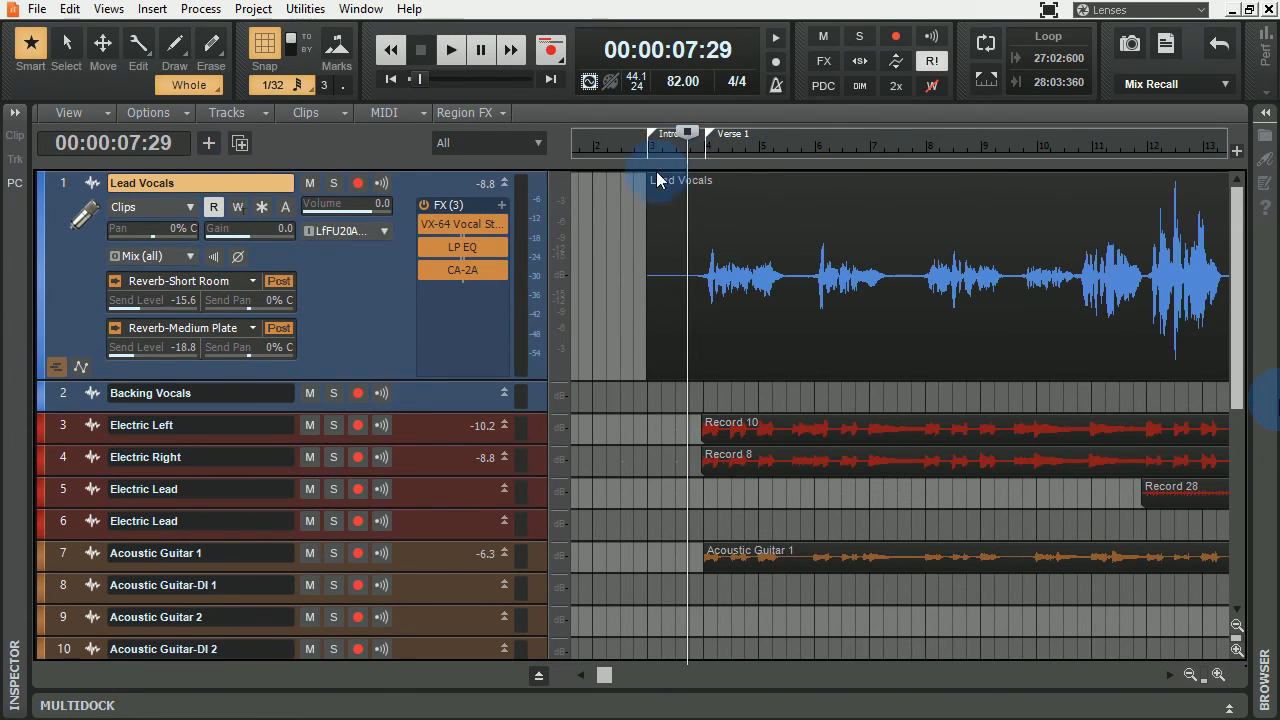
key(space)
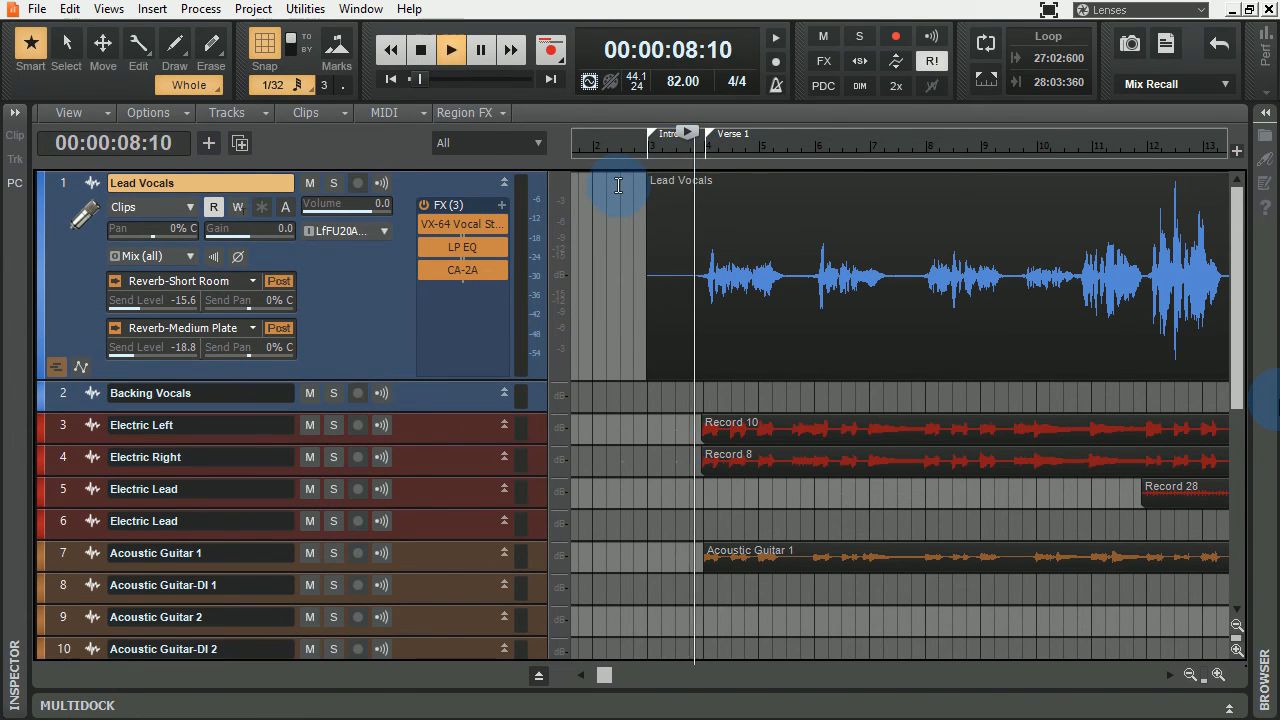